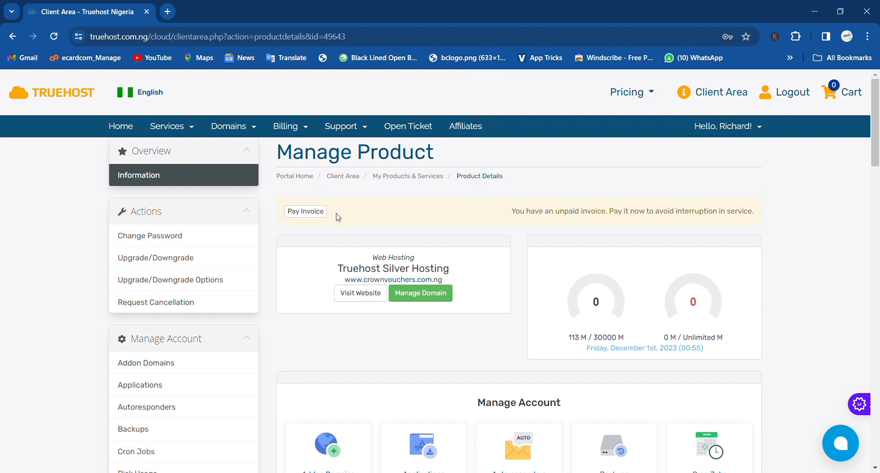
- Log in to cPanel through One Click Login and skip the starting-point prompt
scroll(337, 217, "down", 1)
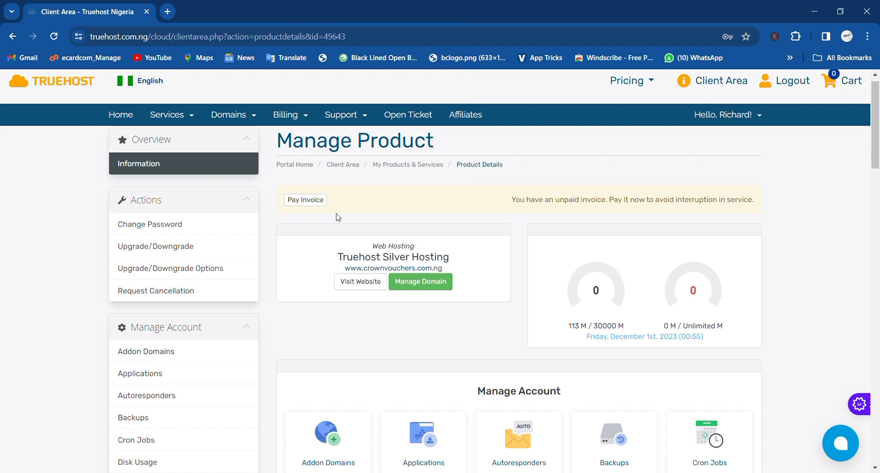
scroll(337, 218, "down", 4)
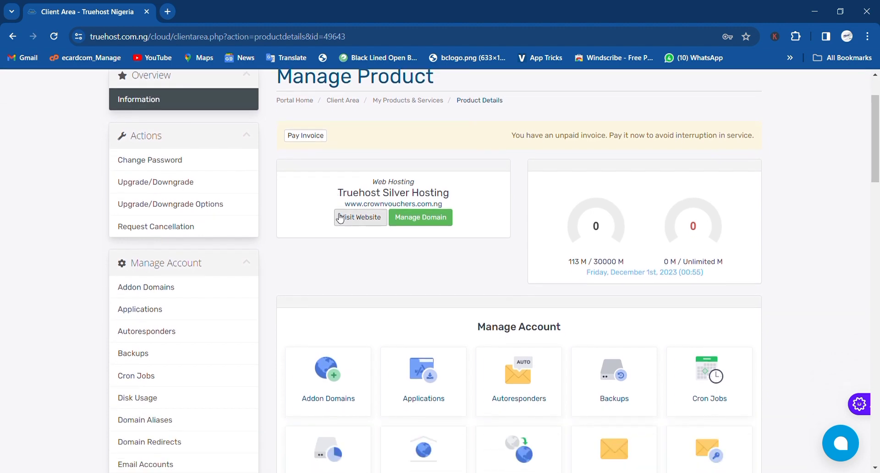
scroll(340, 218, "down", 3)
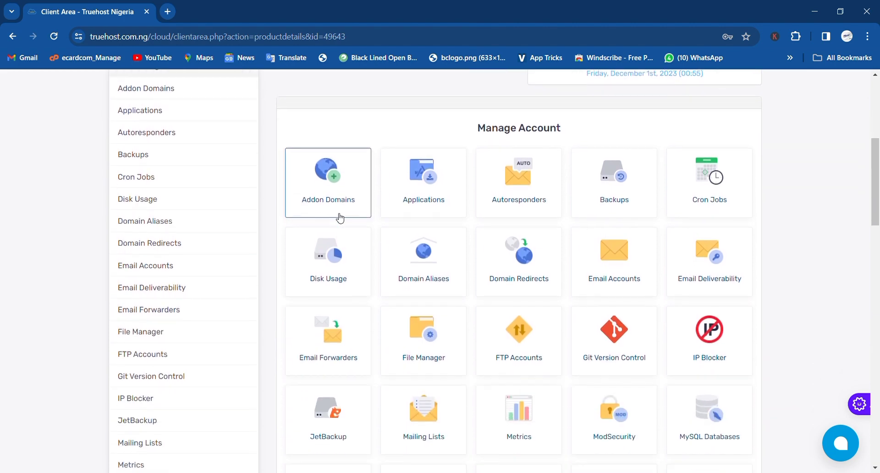
scroll(340, 218, "up", 4)
scroll(340, 218, "up", 3)
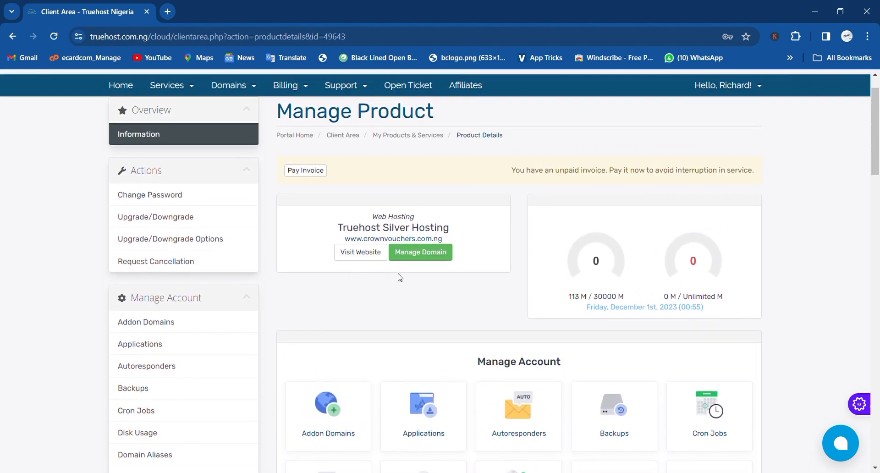
scroll(366, 307, "down", 2)
scroll(367, 308, "down", 1)
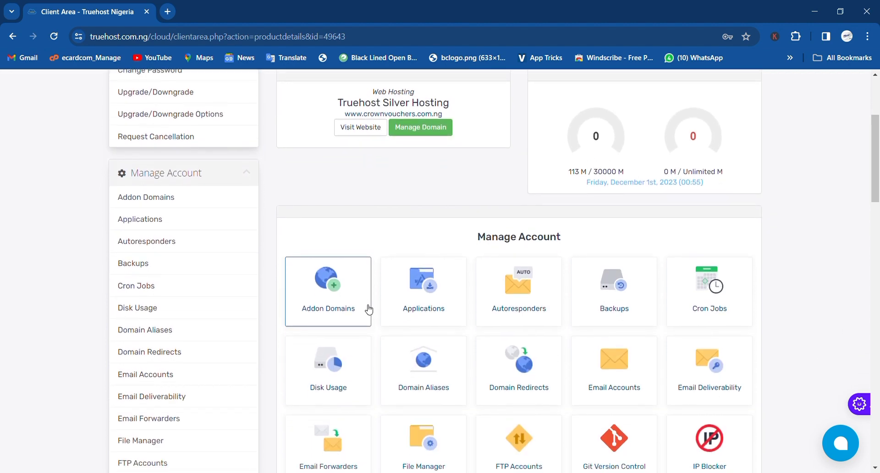
scroll(412, 349, "down", 1)
scroll(413, 345, "down", 2)
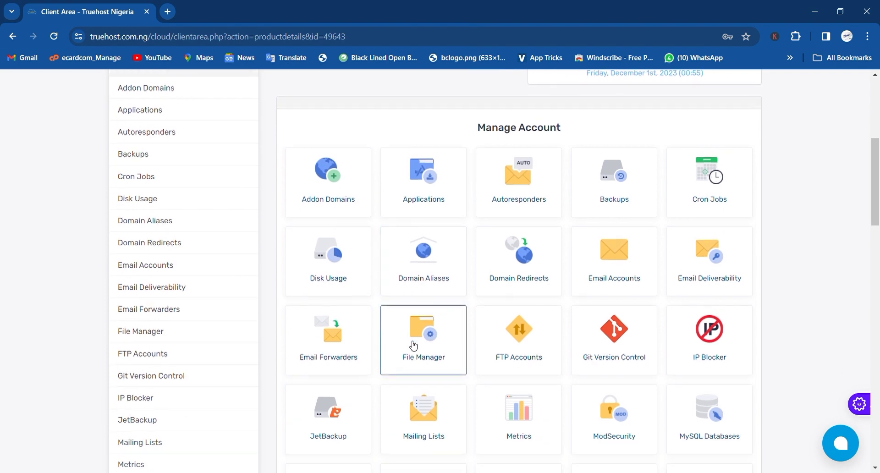
scroll(413, 346, "down", 4)
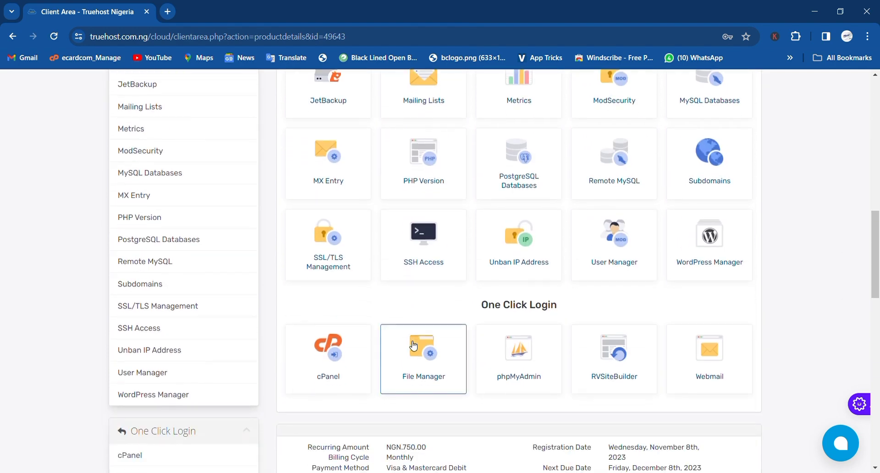
scroll(413, 346, "down", 1)
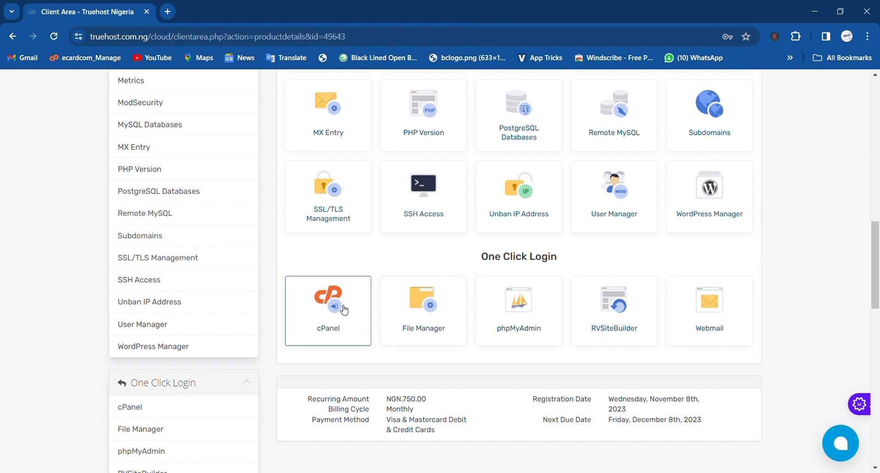
left_click(344, 310)
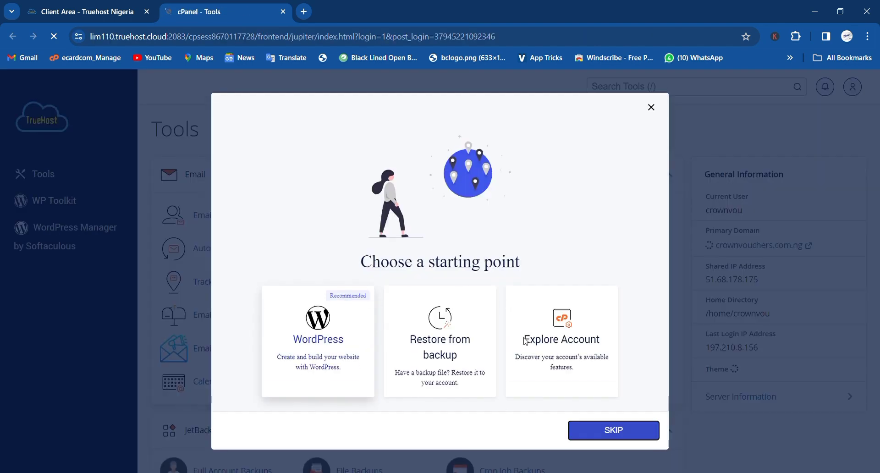
left_click(594, 434)
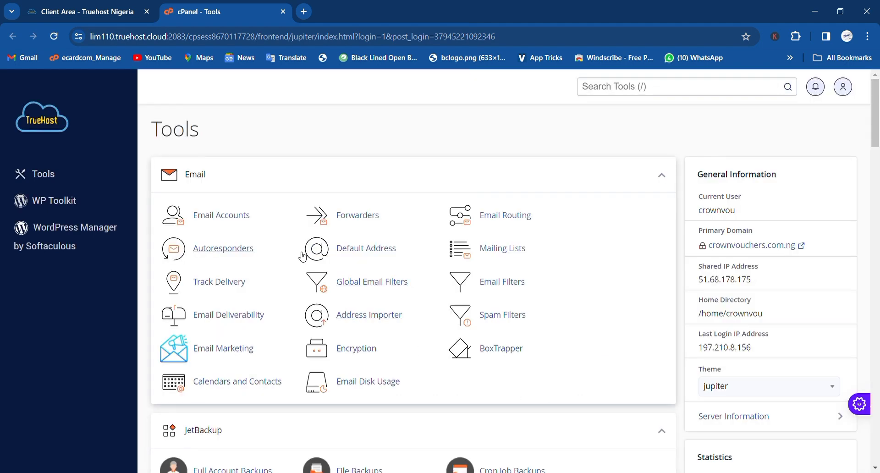
- Open File Manager at the account's home folder
middle_click(373, 327)
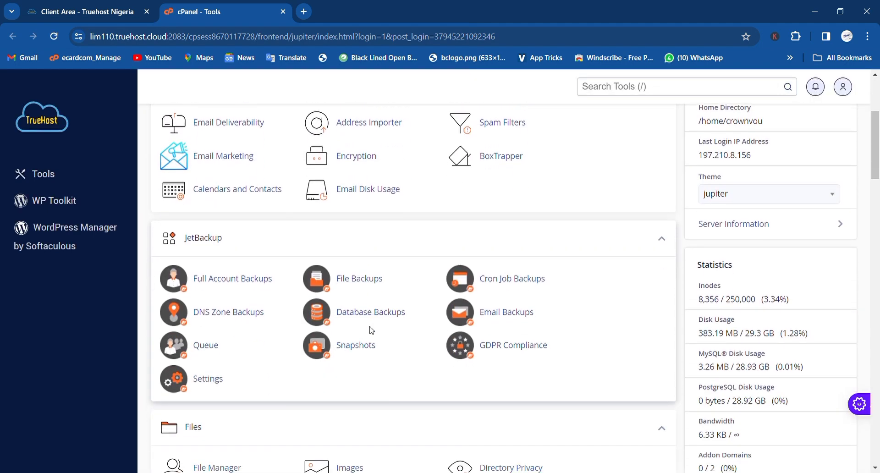
left_click(291, 320)
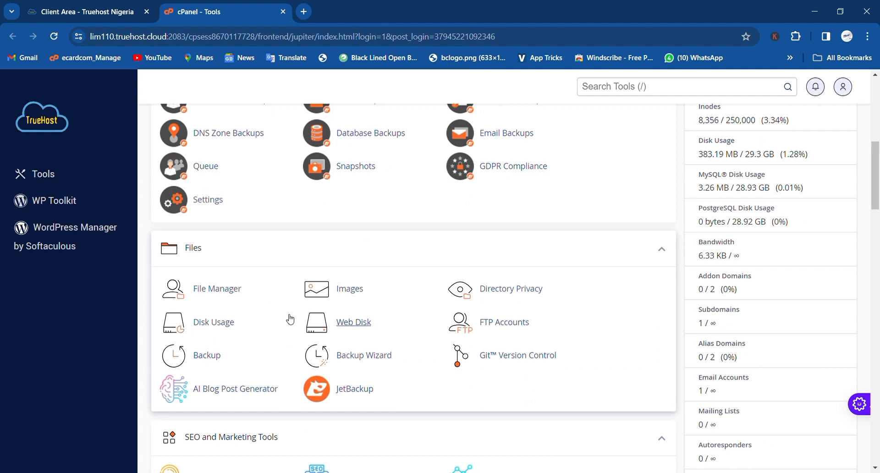
left_click(217, 289)
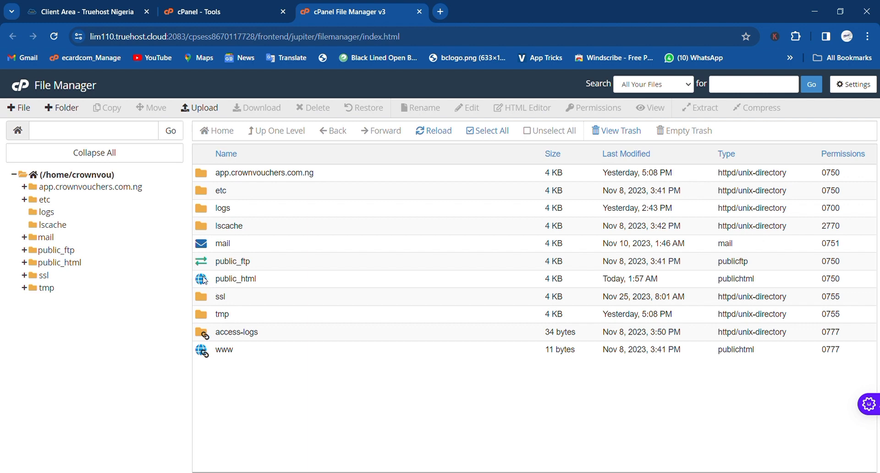
double_click(205, 281)
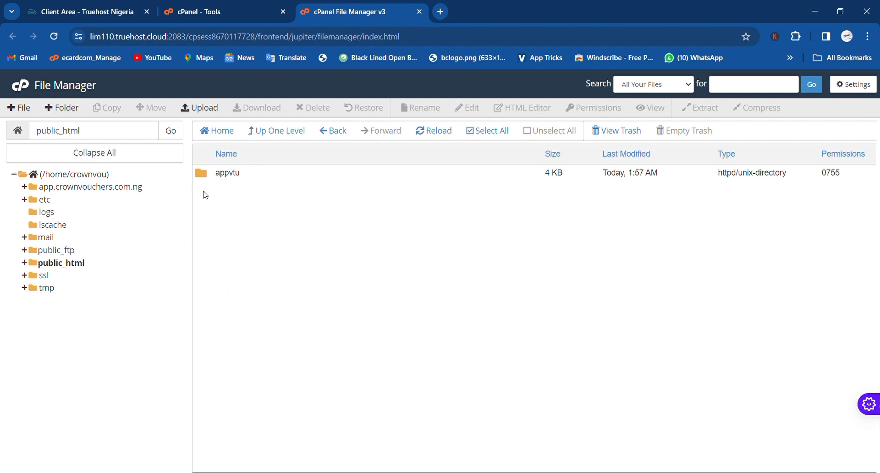
left_click(110, 3)
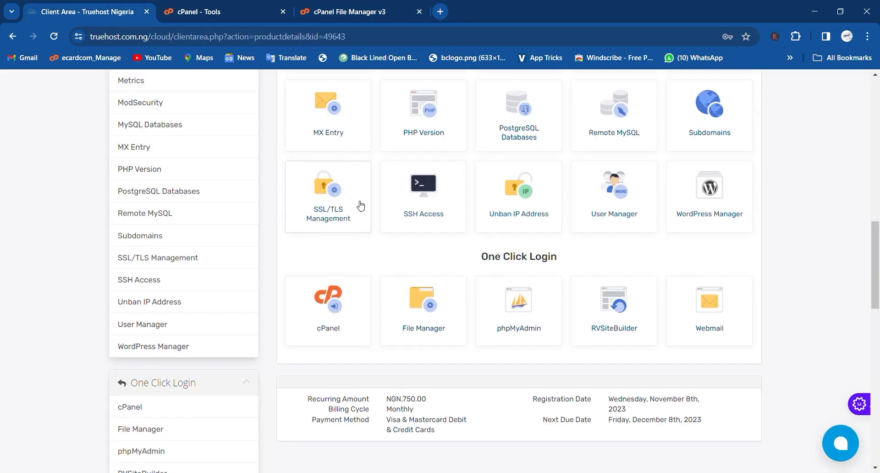
scroll(359, 204, "up", 10)
scroll(359, 204, "up", 4)
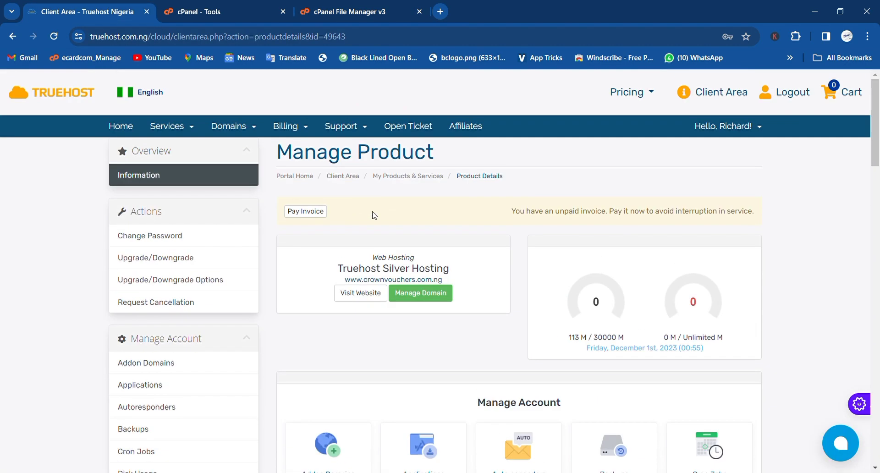
left_click_drag(449, 285, 351, 288)
key("ctrl+c")
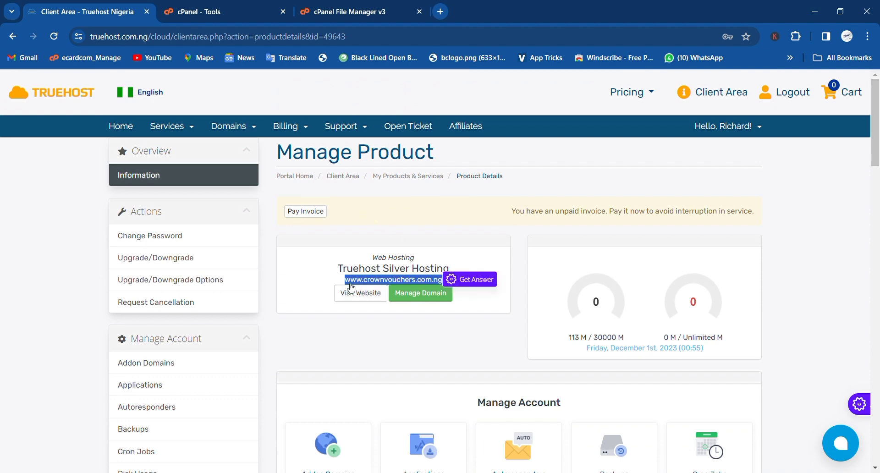
left_click(440, 11)
key("ctrl+v")
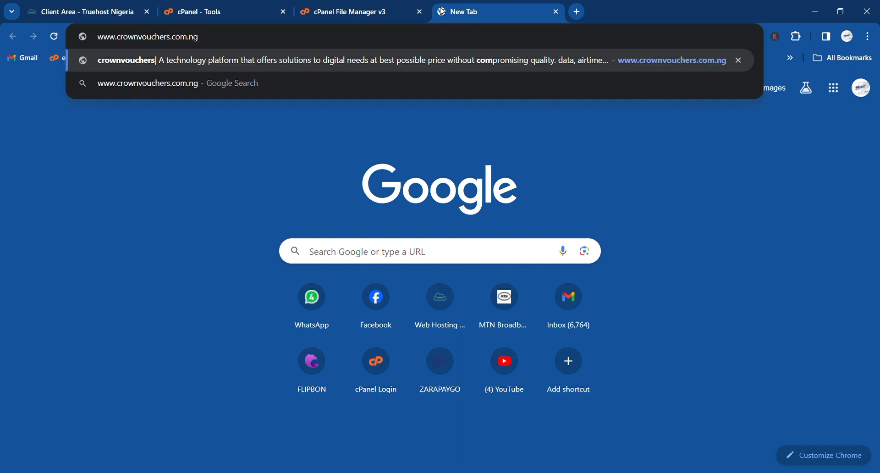
key("Return")
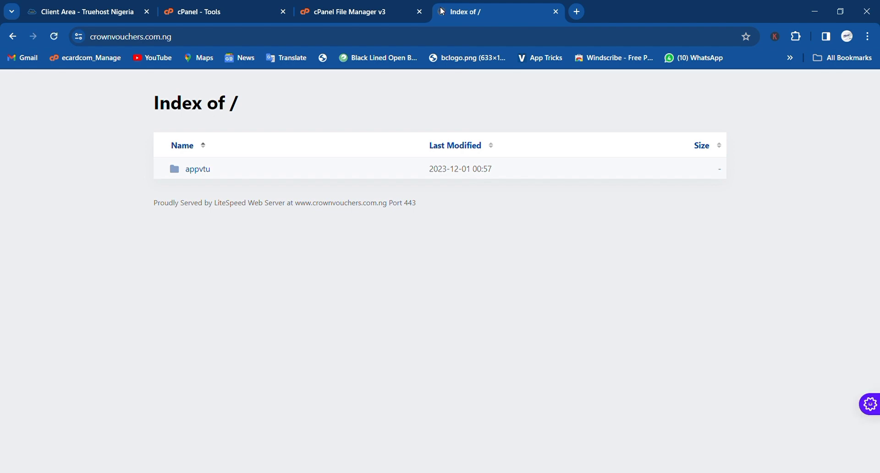
left_click(351, 11)
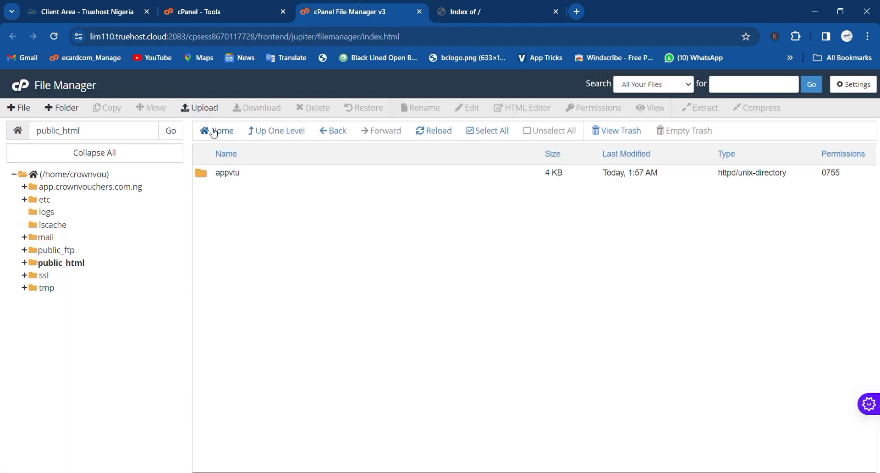
- Upload allures bank.zip into public_html
left_click(203, 110)
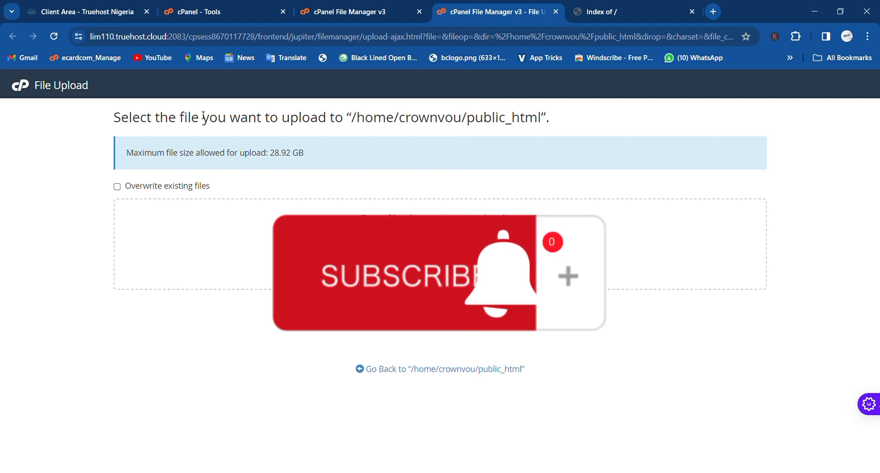
left_click(421, 274)
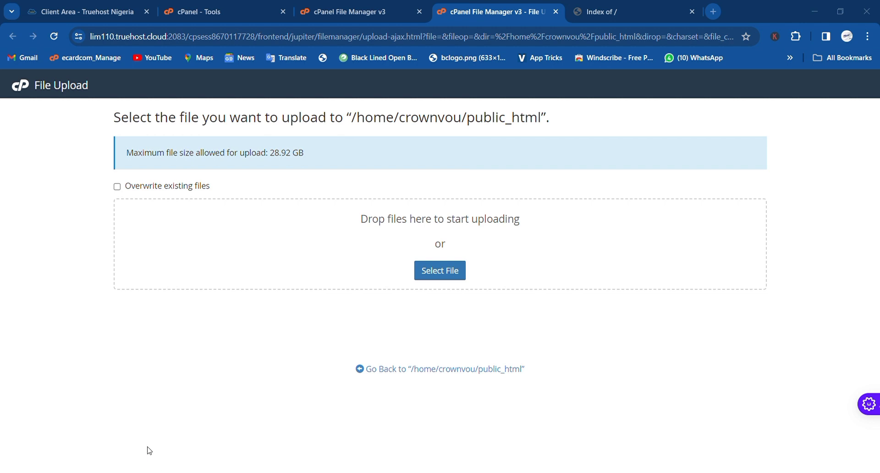
key("Return")
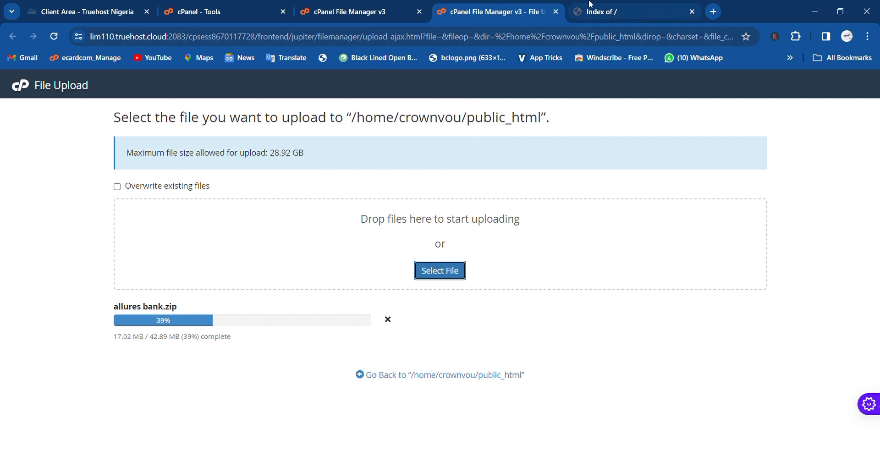
- Search the cPanel tools for 'my' and open the MySQL Database Wizard
left_click(261, 5)
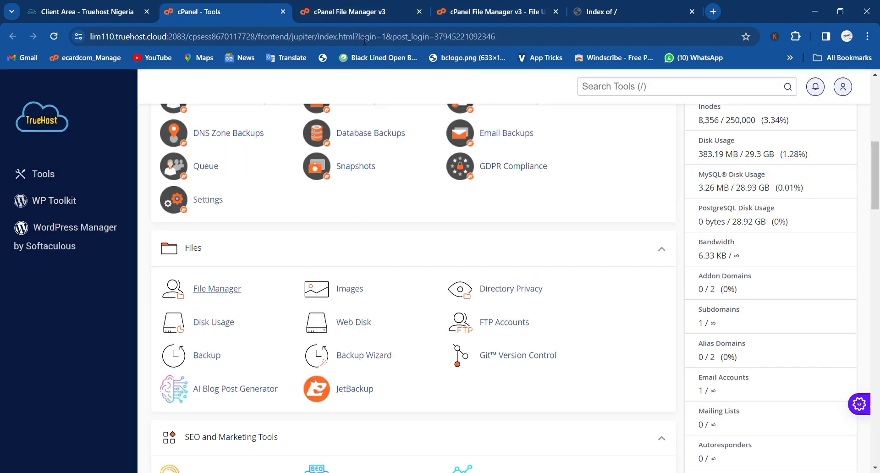
scroll(477, 237, "up", 8)
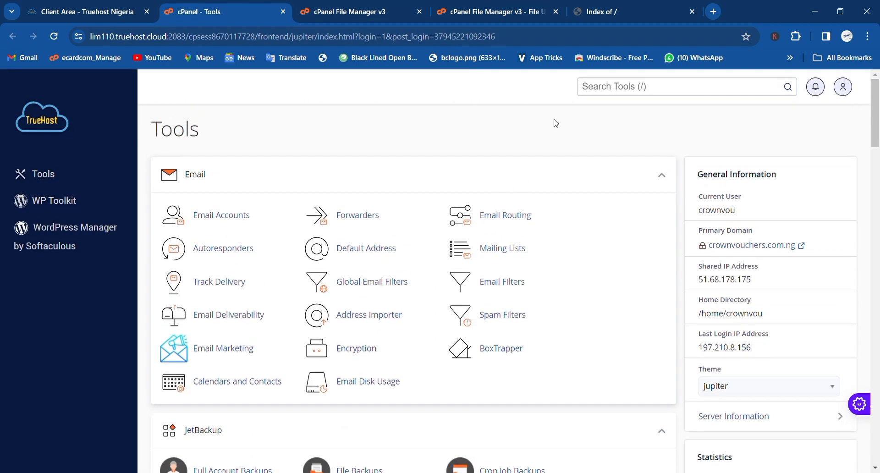
left_click(608, 90)
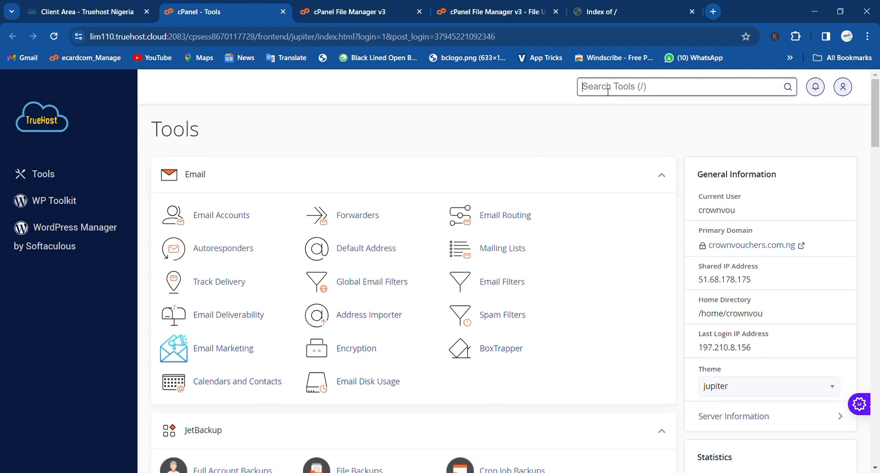
type("my")
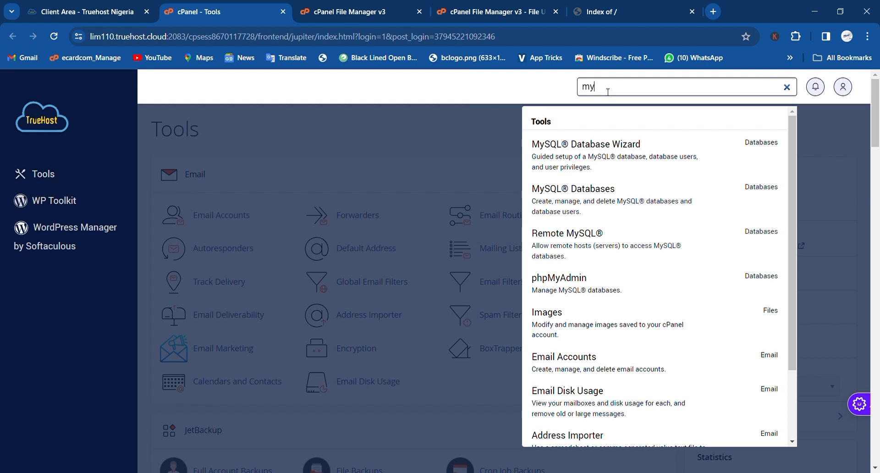
key("Return")
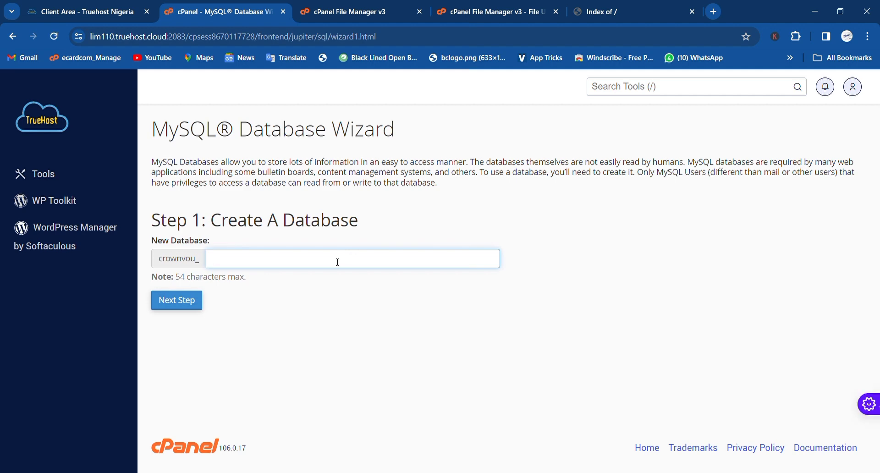
- Create the rixiobankdp database and reuse its name as the new user's username
type("rixiobankdp")
left_click(179, 310)
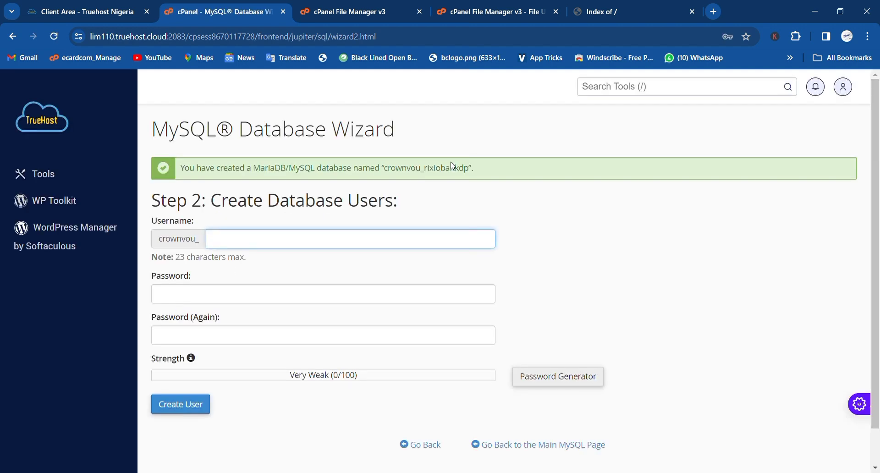
left_click_drag(470, 176, 428, 176)
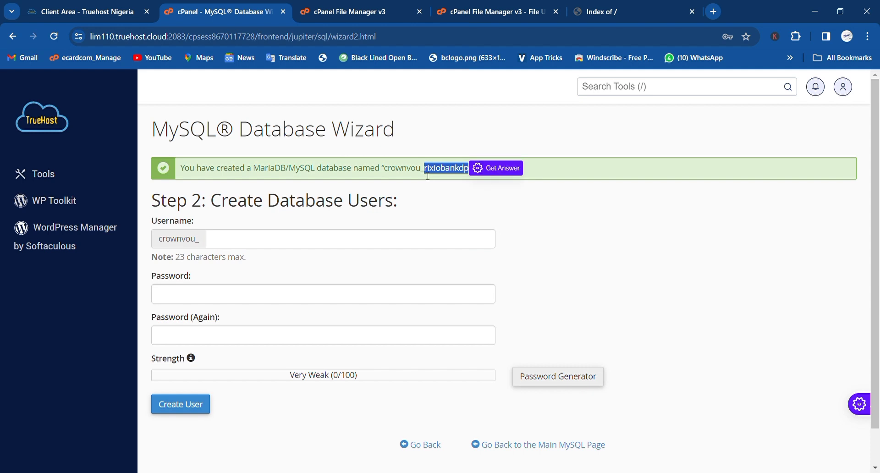
key("ctrl+c")
left_click(369, 245)
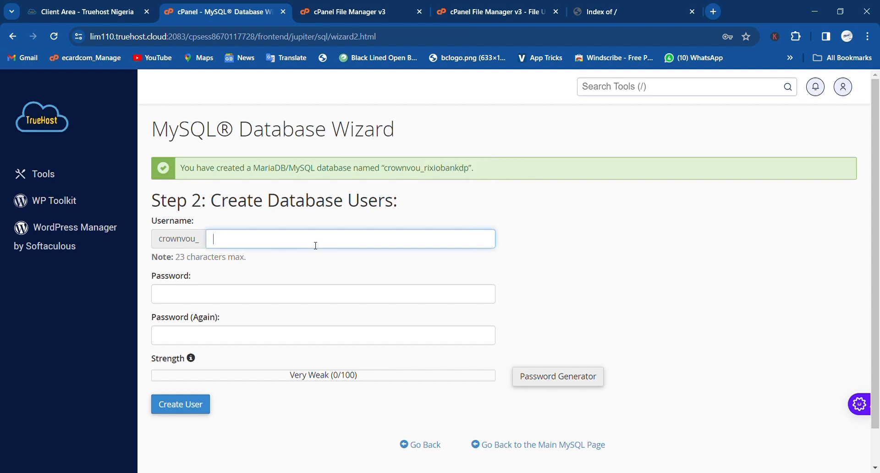
key("ctrl+v")
- Enter and confirm the user's password, then create user crownvou_rixiobankdp
left_click_drag(474, 174, 388, 176)
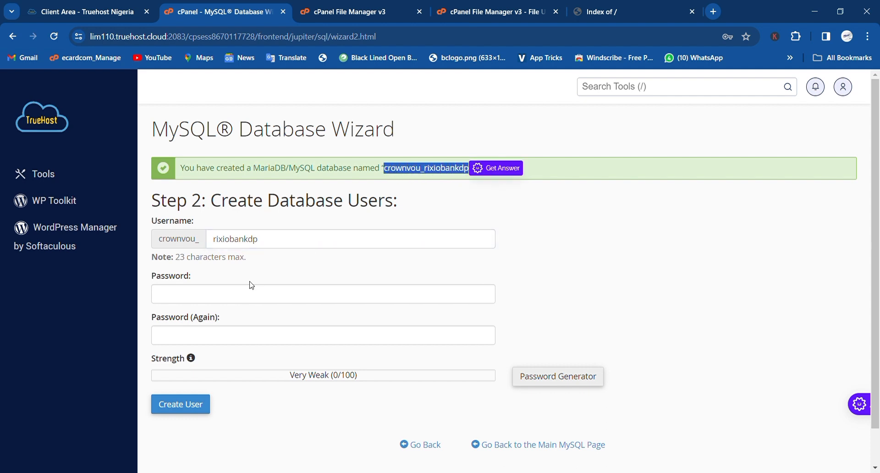
left_click(247, 295)
key("ctrl+v")
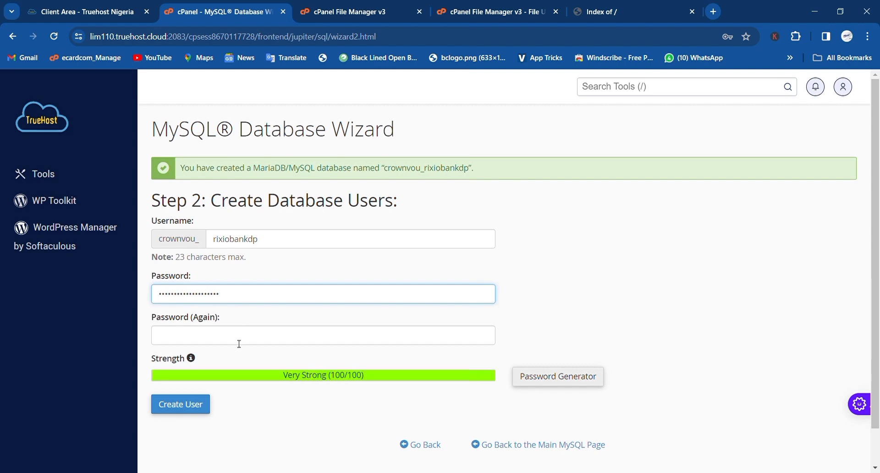
left_click(238, 343)
key("ctrl+v")
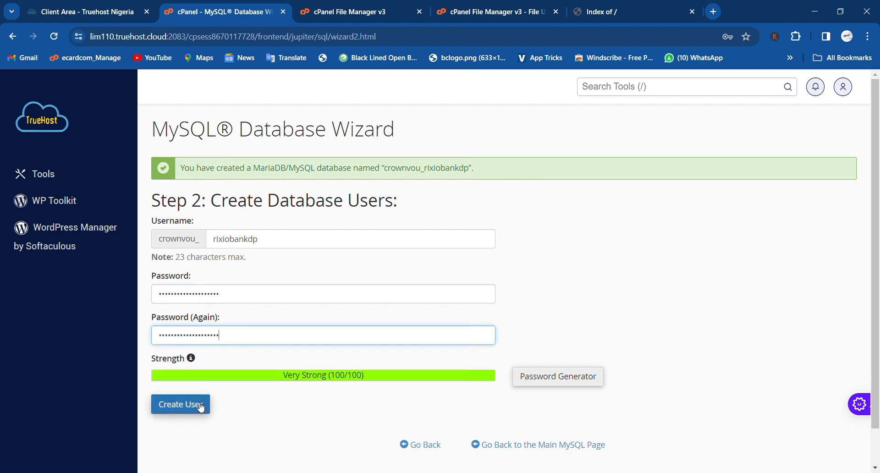
left_click(200, 406)
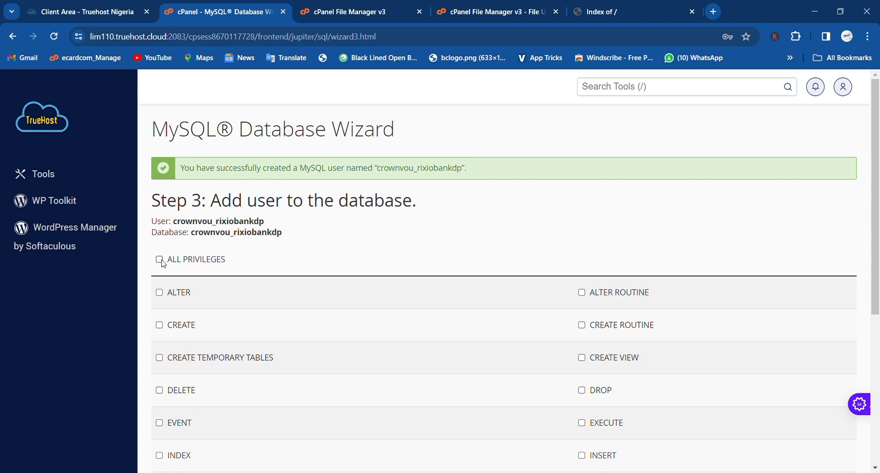
- Grant the user ALL PRIVILEGES on the database and save the changes
left_click(161, 260)
scroll(164, 262, "down", 1)
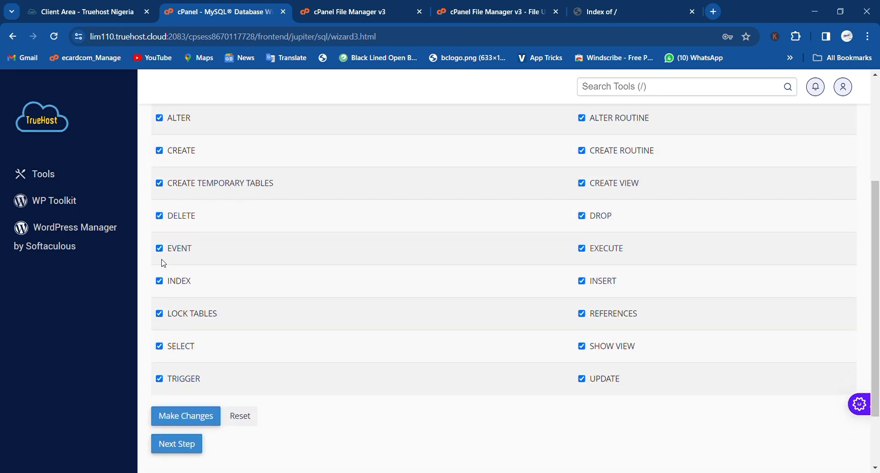
left_click(196, 414)
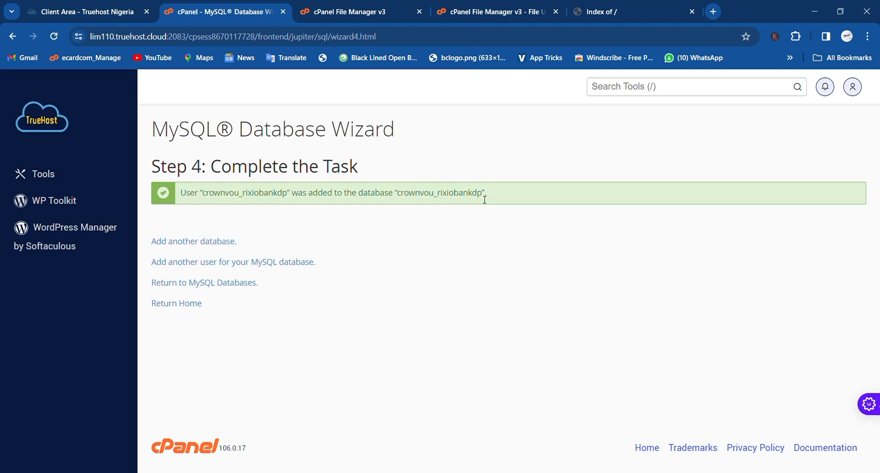
- Check the upload finished and reload public_html so allures bank.zip (42.89 MB) appears
left_click(364, 11)
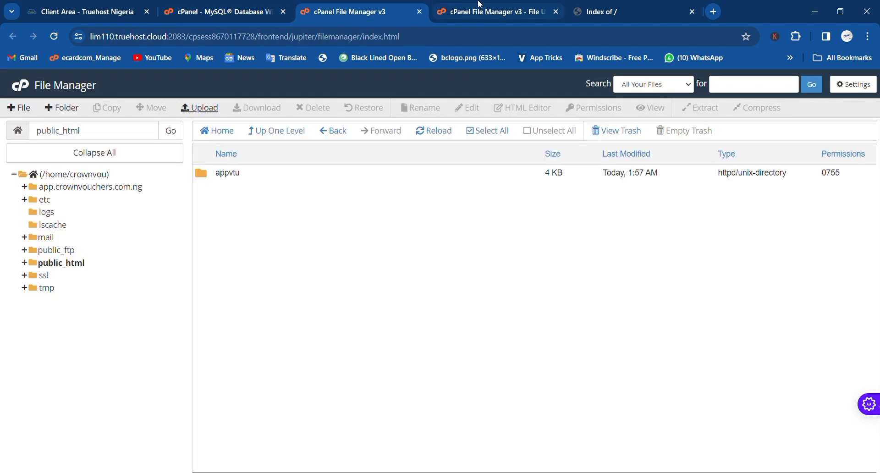
left_click(479, 5)
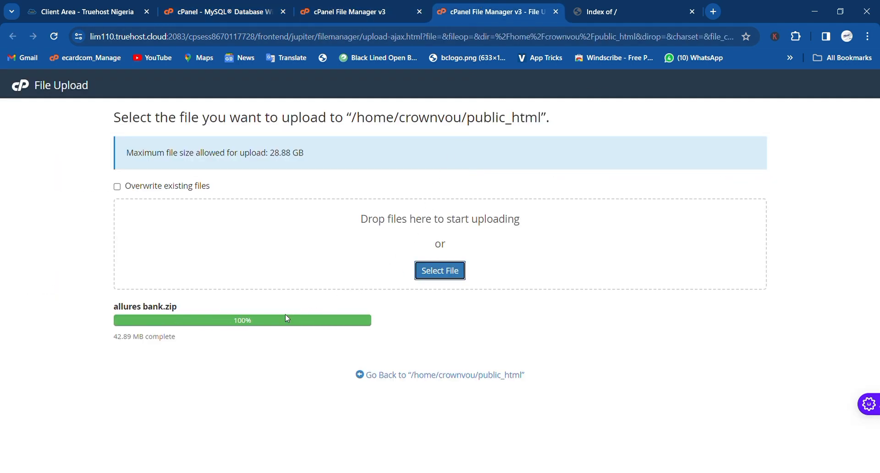
left_click(349, 10)
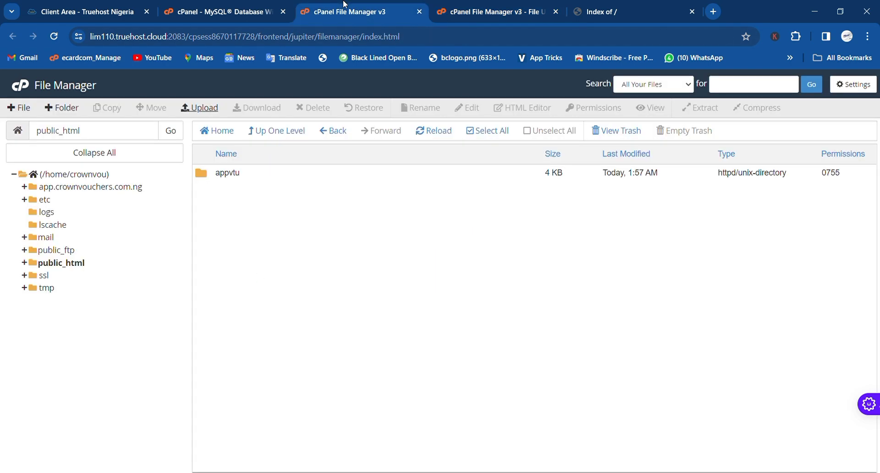
left_click(79, 265)
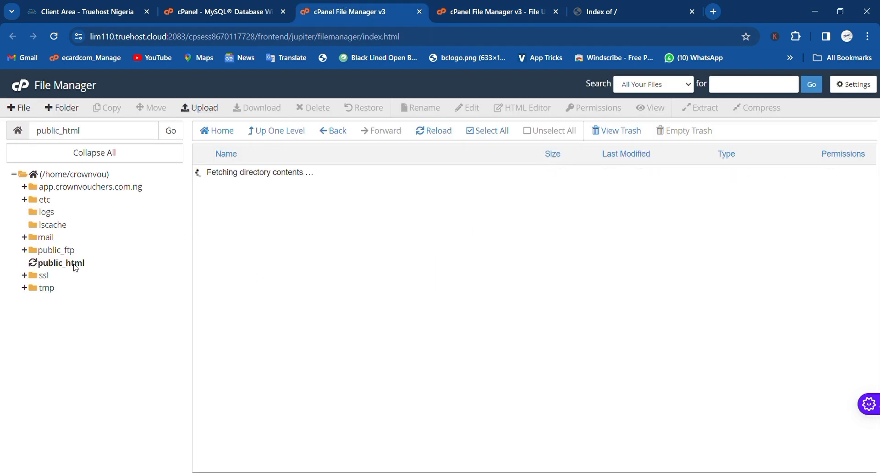
left_click(182, 138)
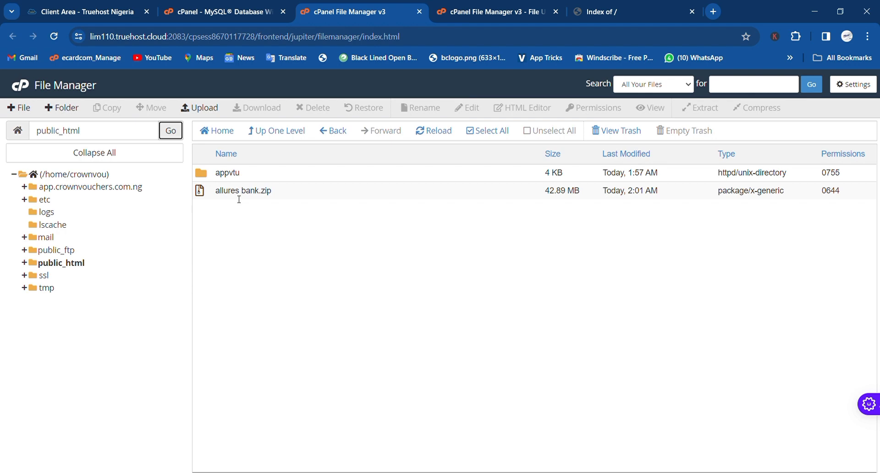
- Extract allures bank.zip into /public_html
right_click(238, 199)
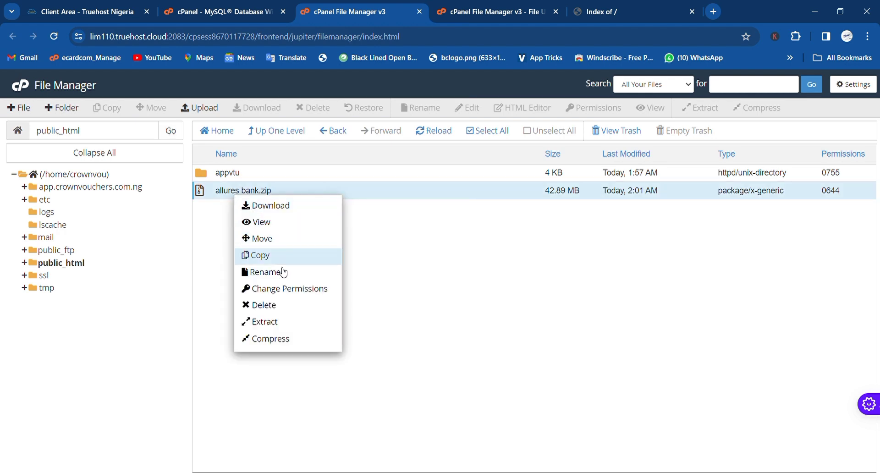
left_click(285, 322)
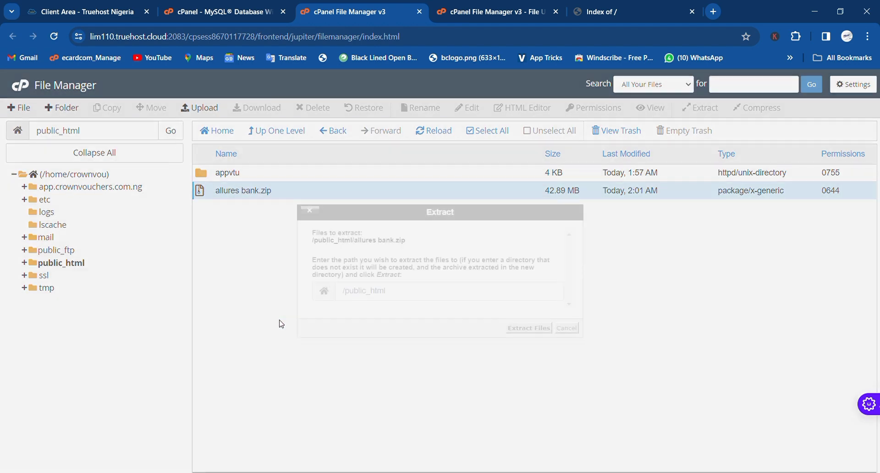
left_click(528, 330)
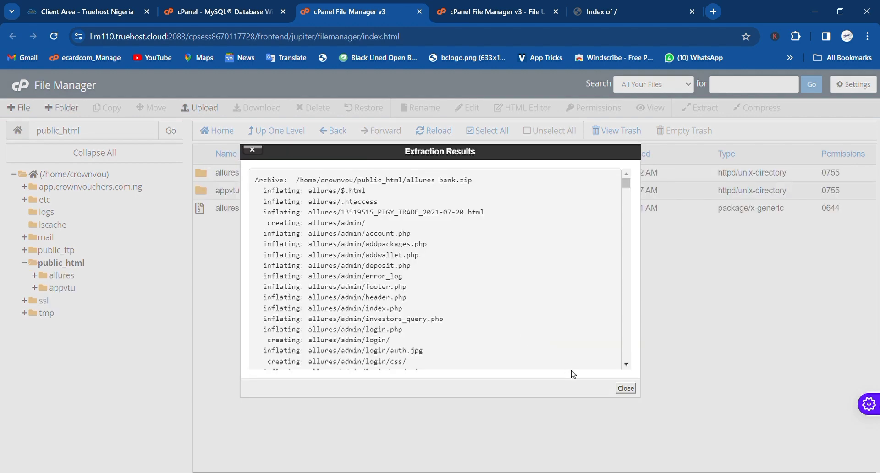
left_click(625, 389)
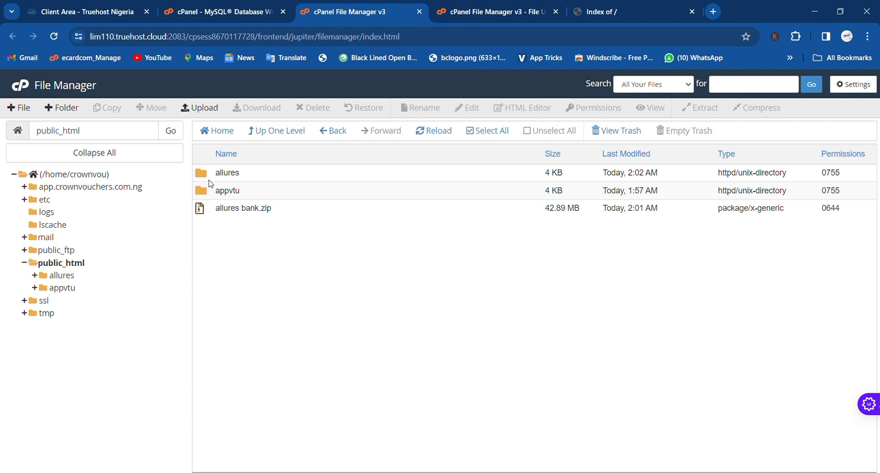
- Delete allures bank.zip and confirm sending it to the trash
left_click(209, 213)
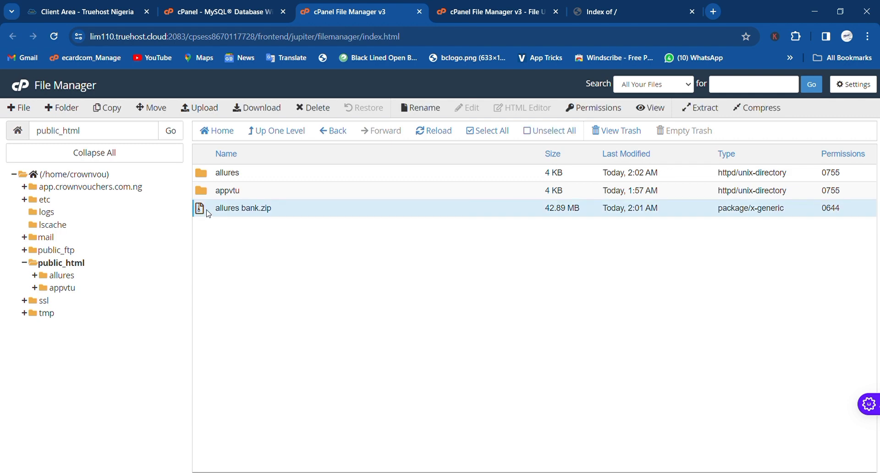
key("Delete")
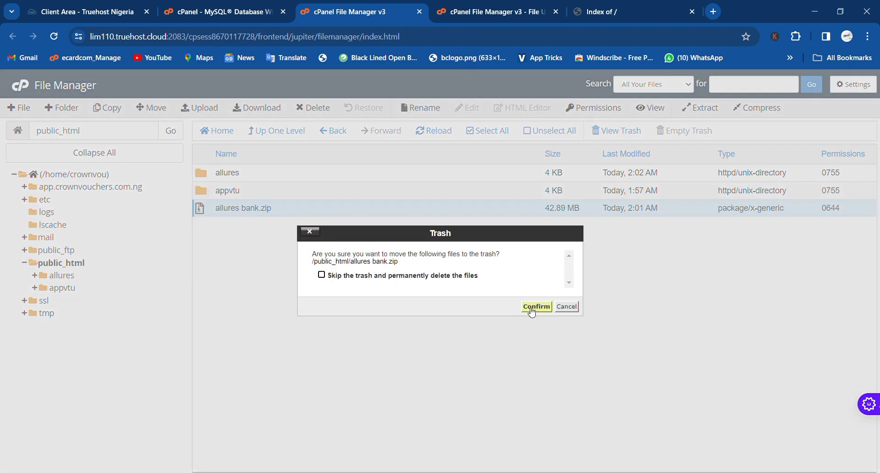
left_click(535, 306)
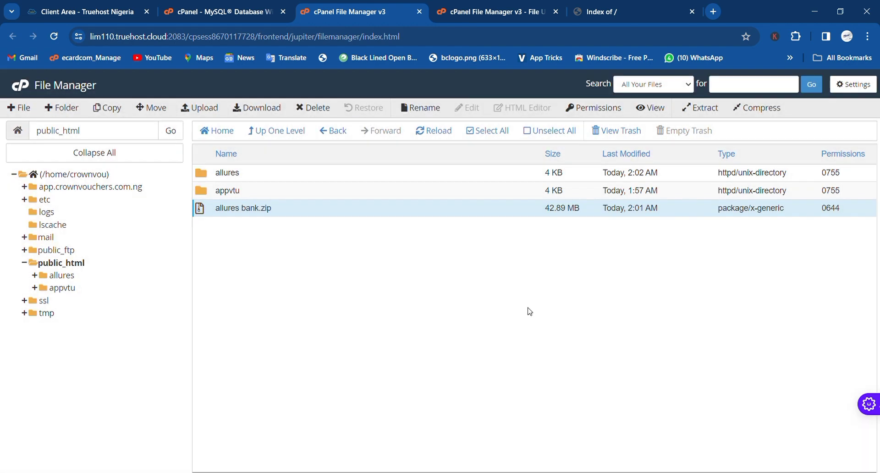
- Select all files inside allures and move them to /public_html/
double_click(208, 180)
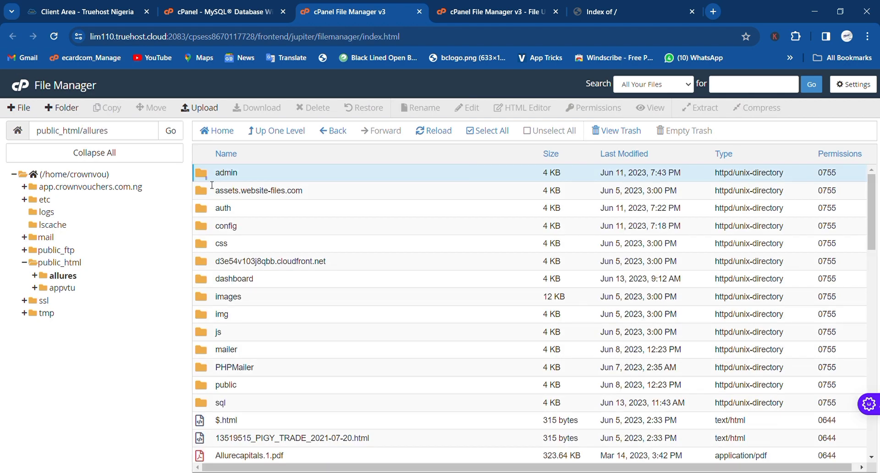
left_click_drag(206, 177, 502, 468)
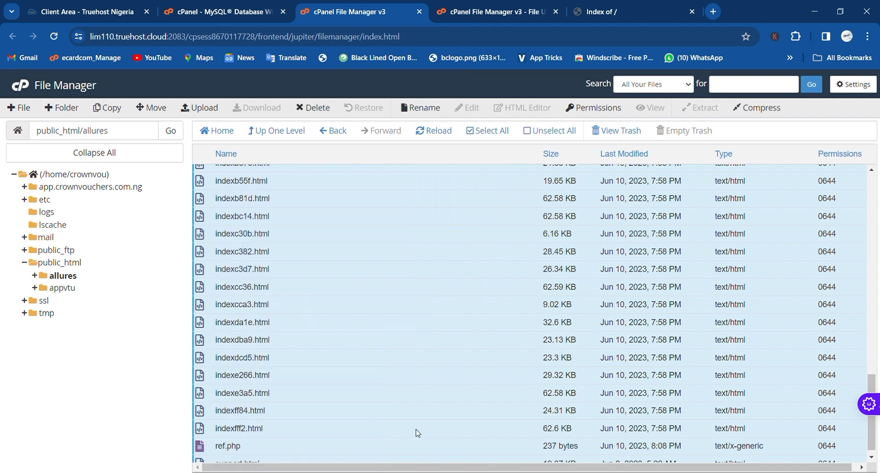
right_click(418, 342)
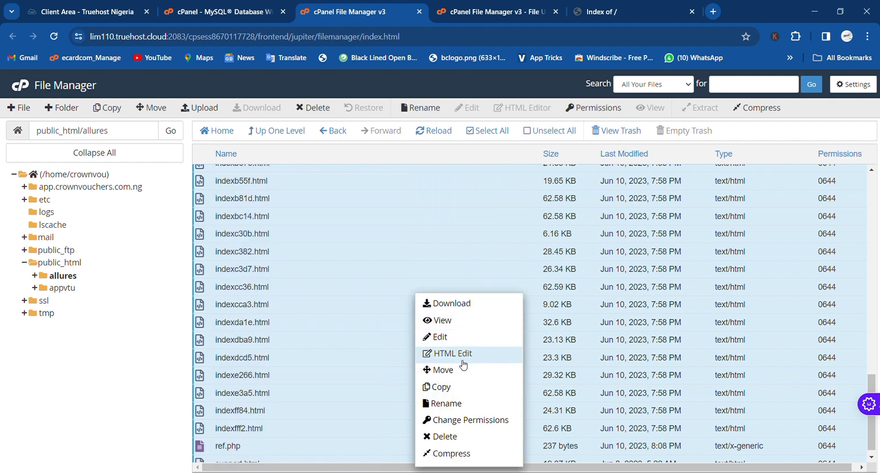
left_click(460, 378)
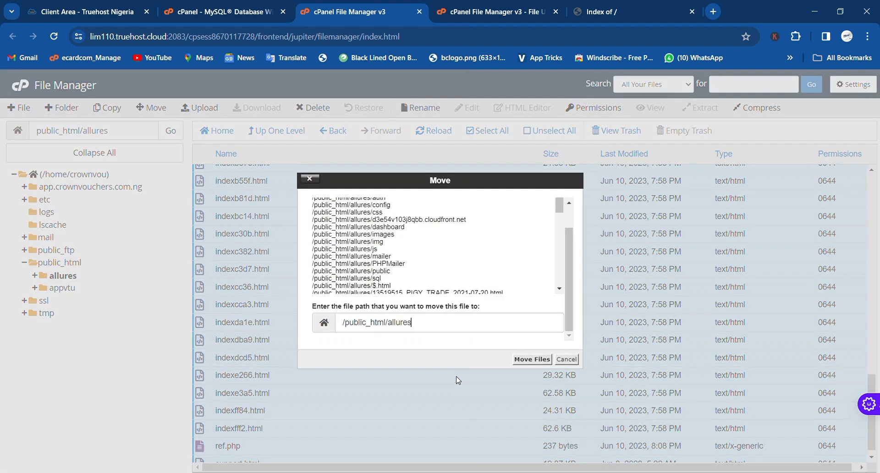
key("BackSpace")
key("BackSpace")
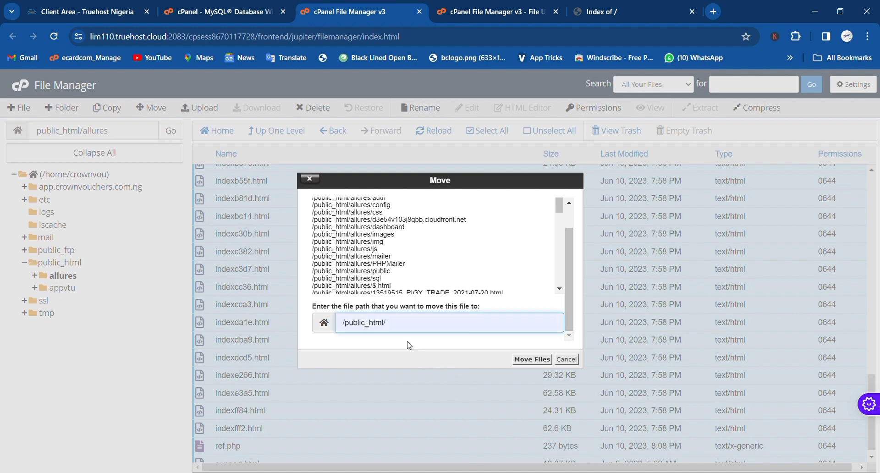
left_click(532, 359)
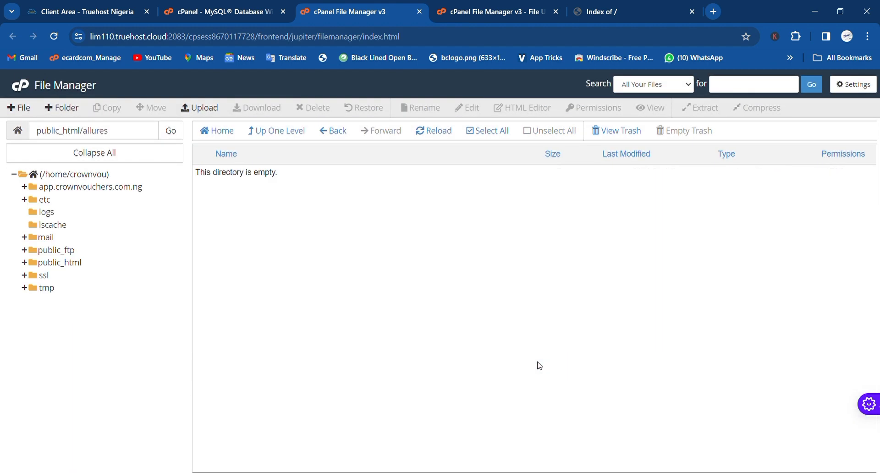
- Verify the site files are in public_html and the allures folder is empty
left_click(282, 133)
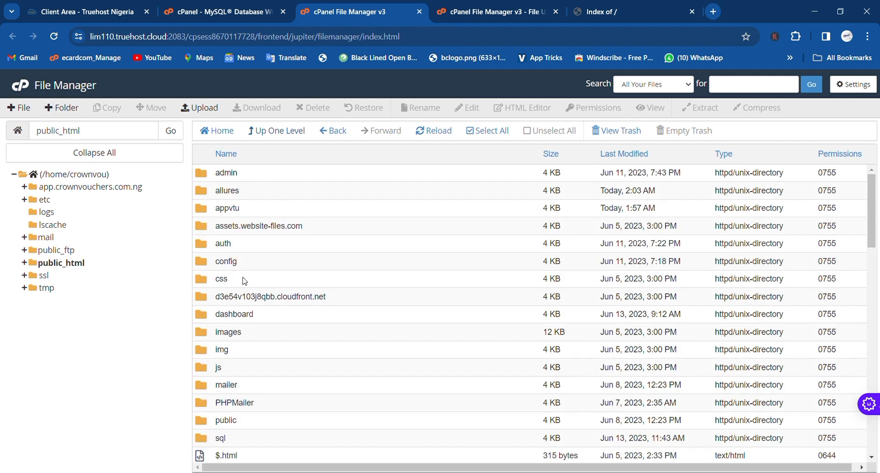
scroll(245, 281, "down", 5)
scroll(244, 281, "up", 5)
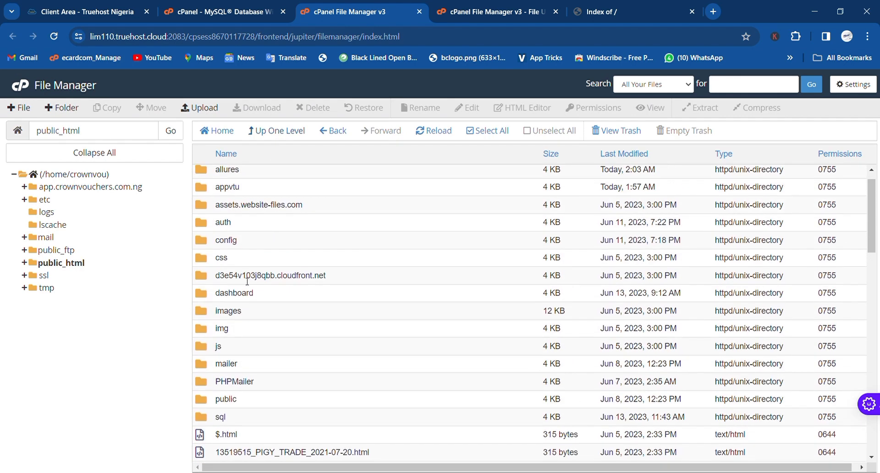
double_click(203, 191)
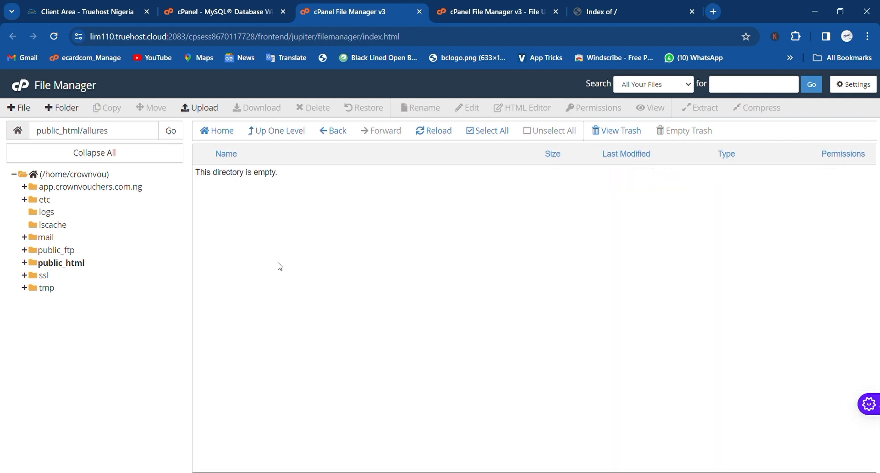
left_click(276, 131)
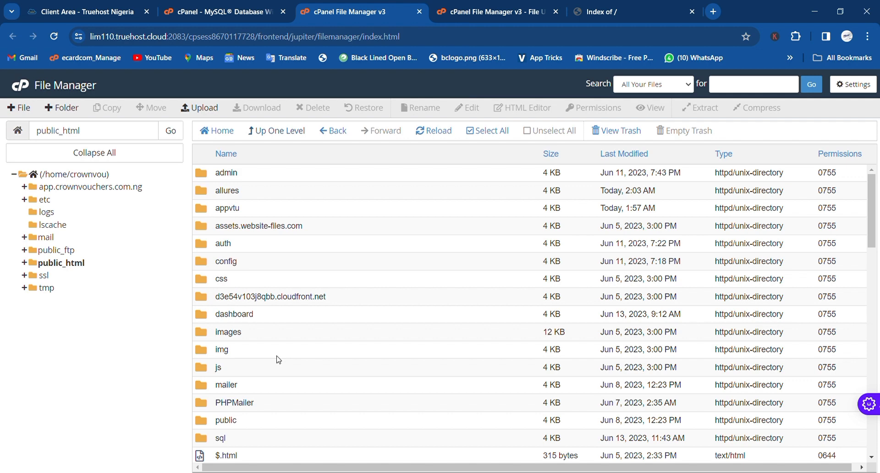
- Open the sql folder to locate database.sql (8.85 KB)
scroll(278, 359, "down", 1)
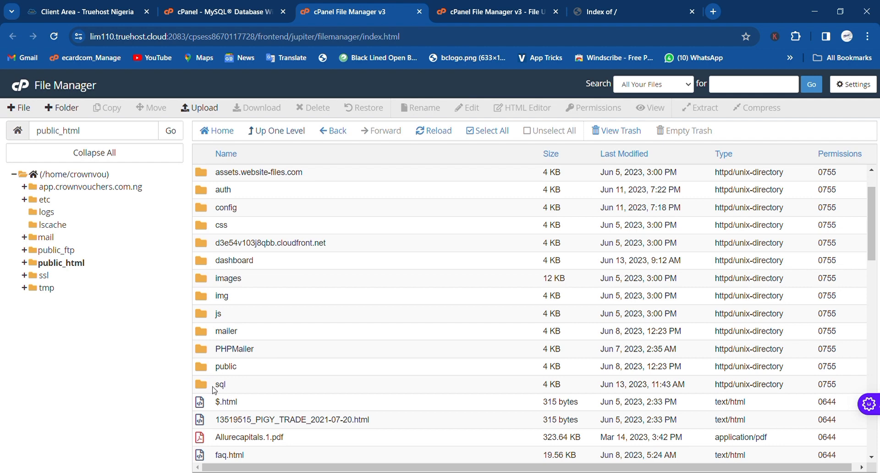
double_click(214, 390)
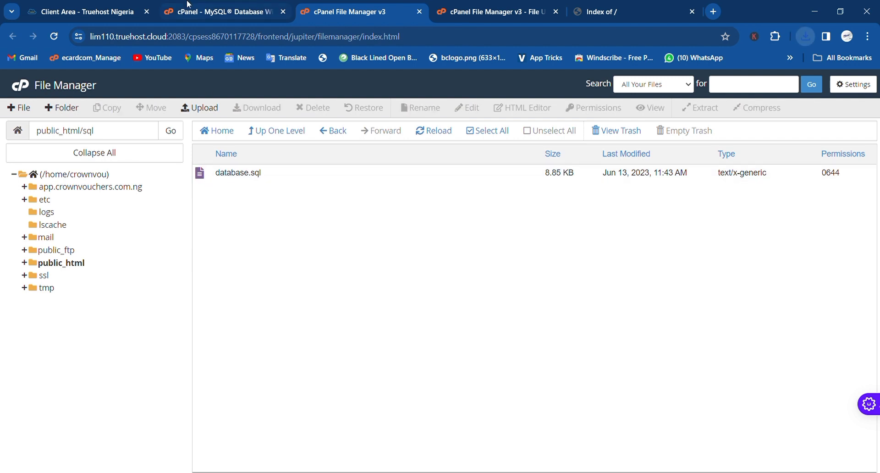
left_click(205, 6)
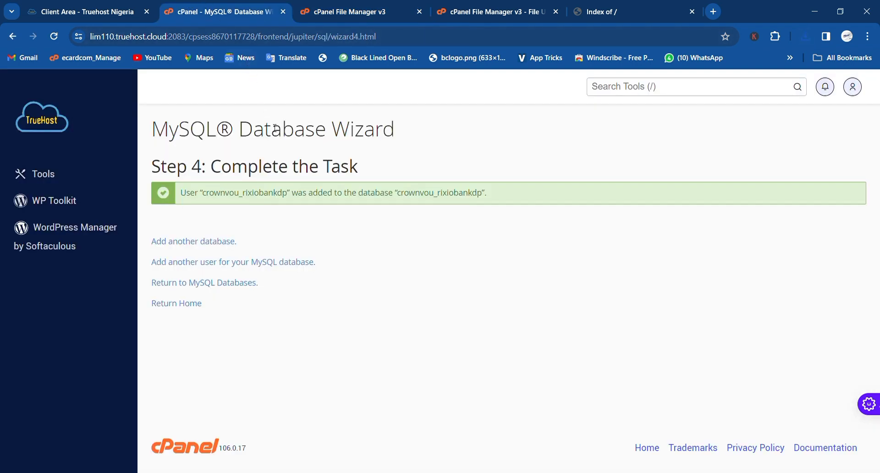
- Search the cPanel tools for 'php' and launch phpMyAdmin in a new browser tab
left_click(613, 91)
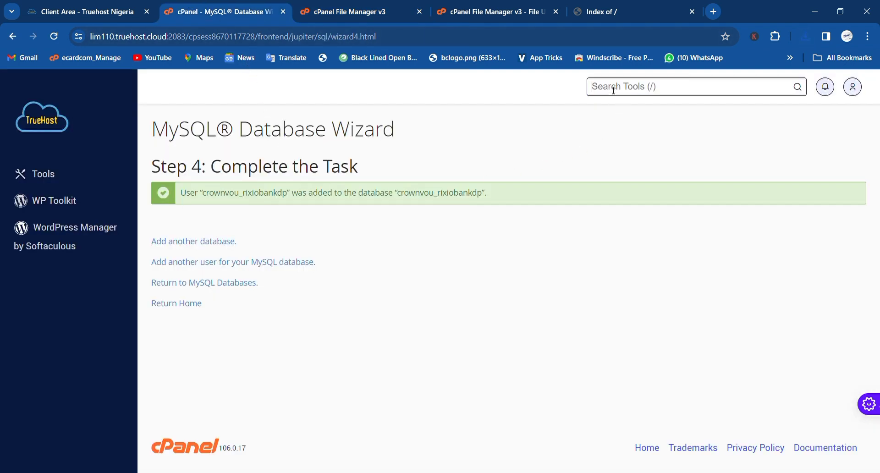
type("p")
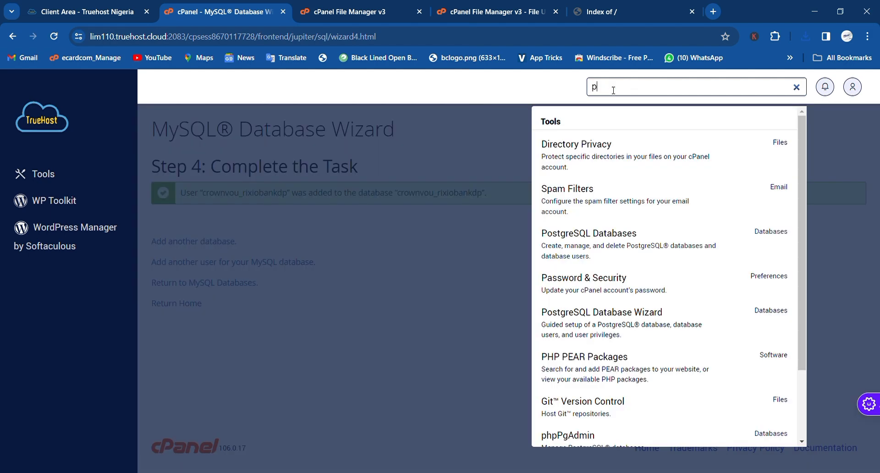
type("hp")
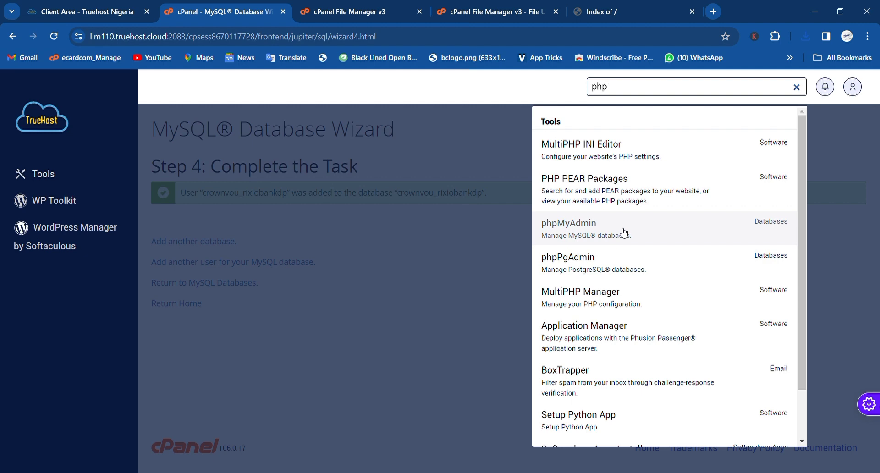
left_click(624, 233)
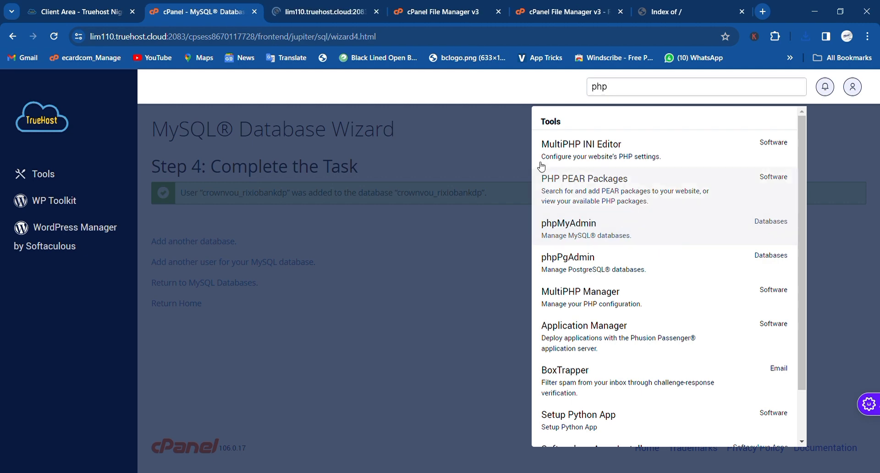
left_click(326, 9)
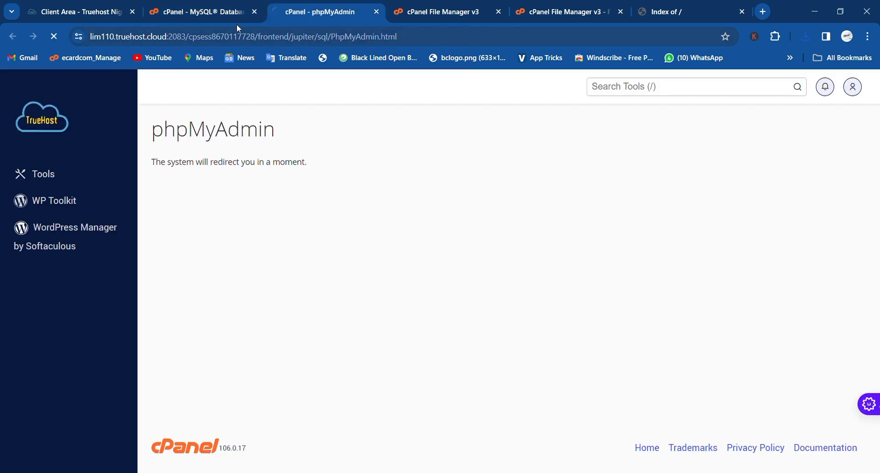
left_click(220, 5)
left_click(414, 204)
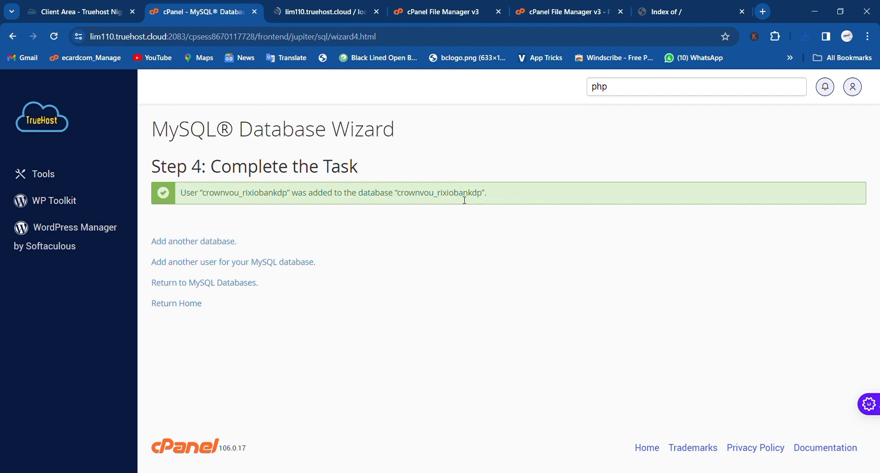
left_click(316, 6)
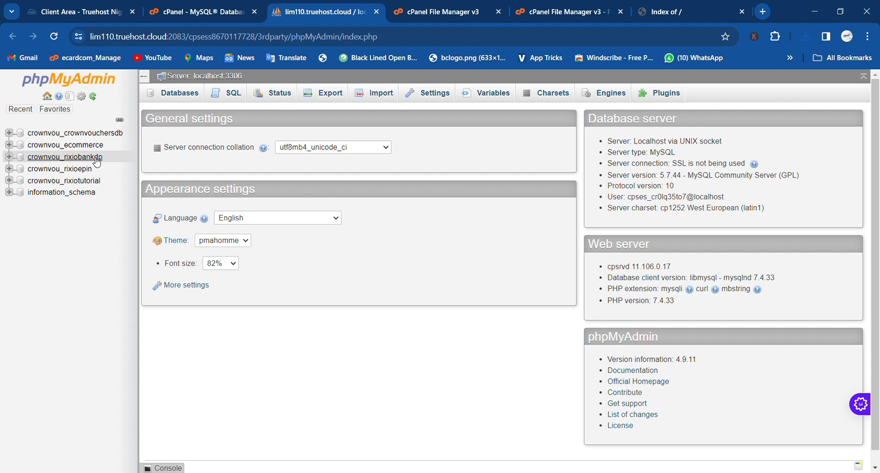
- Import database (8).sql into crownvou_rixiobankdp, creating tables such as admin, users and wallet
left_click(96, 159)
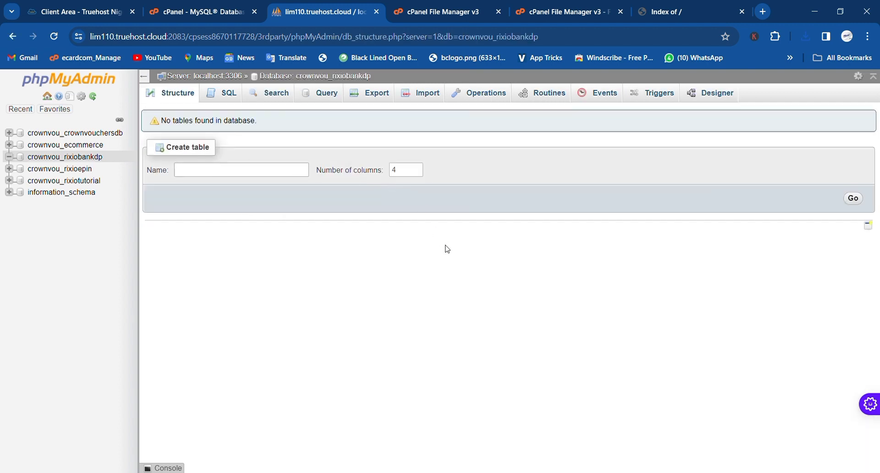
left_click(425, 100)
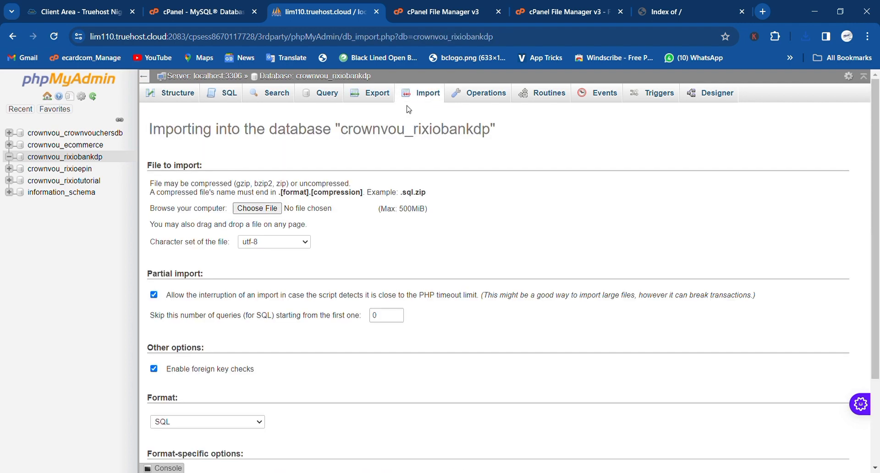
left_click(258, 209)
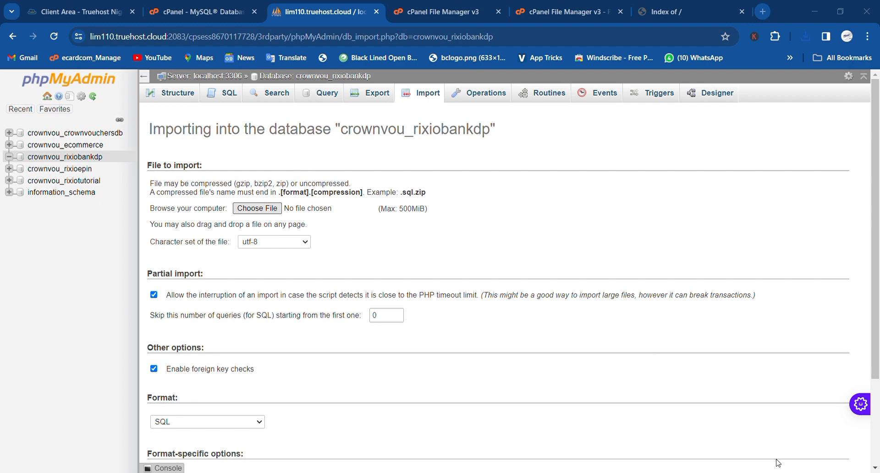
key("Return")
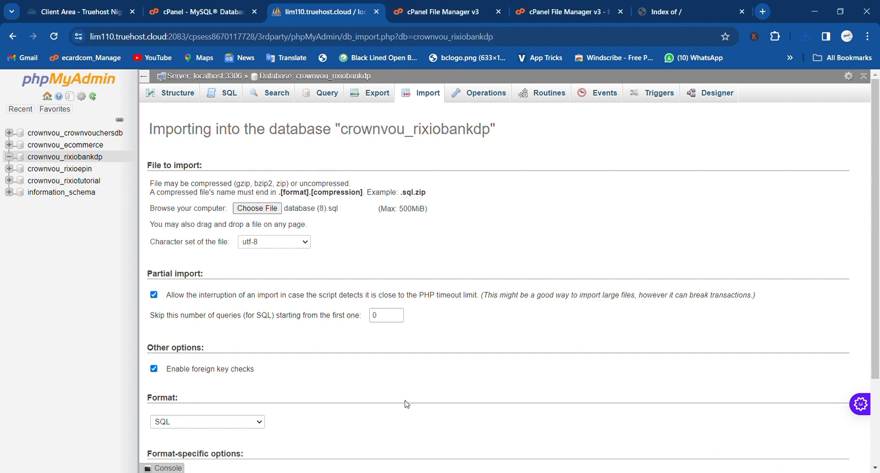
scroll(406, 404, "down", 3)
left_click(167, 426)
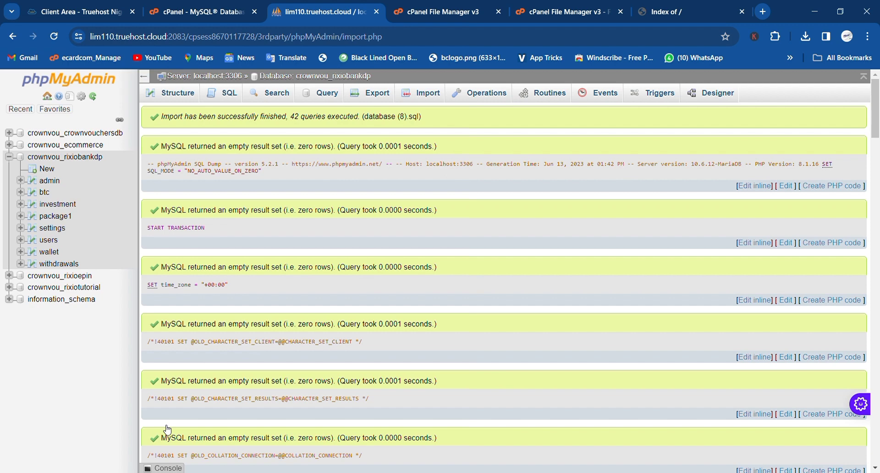
- Browse the admin table to confirm its single Admin row, then return to File Manager
left_click(49, 181)
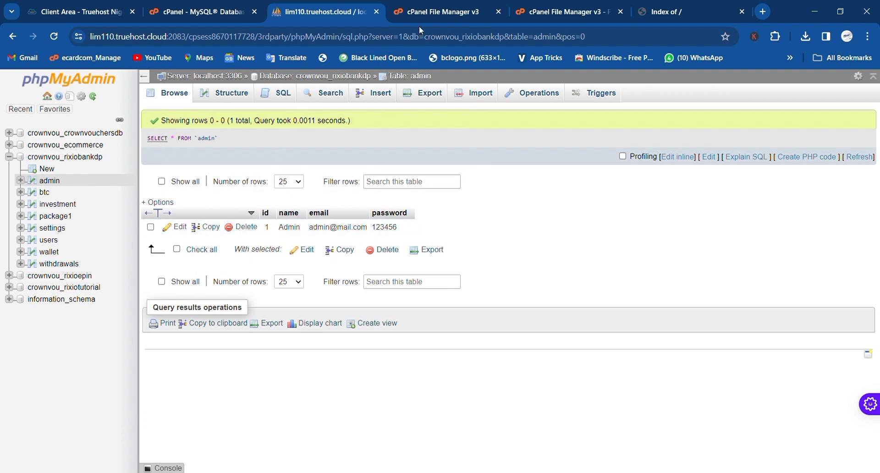
left_click(441, 6)
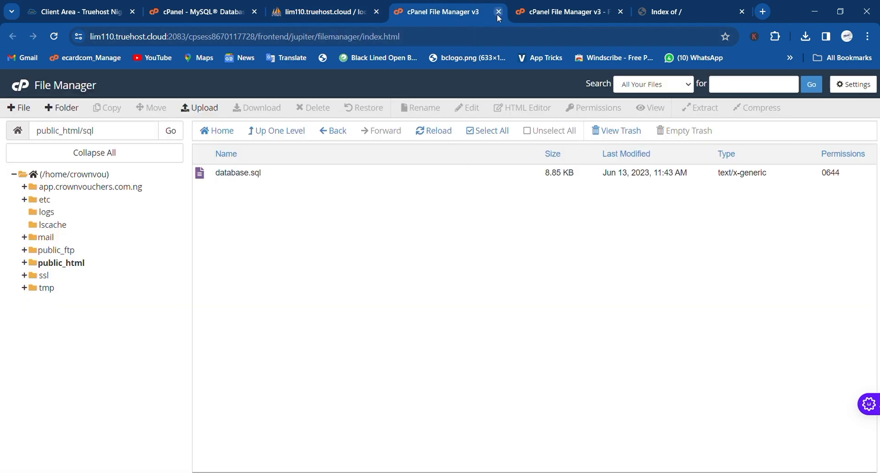
- Open public_html/config/db.php in the File Manager code editor
left_click(74, 263)
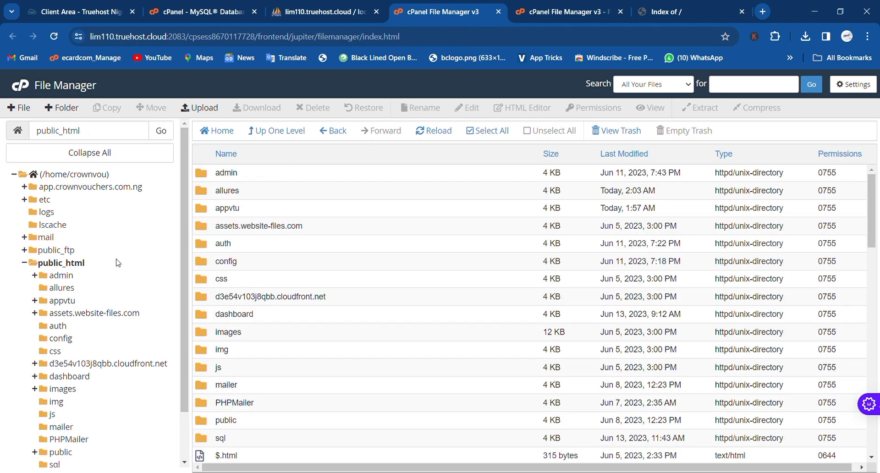
scroll(251, 335, "down", 5)
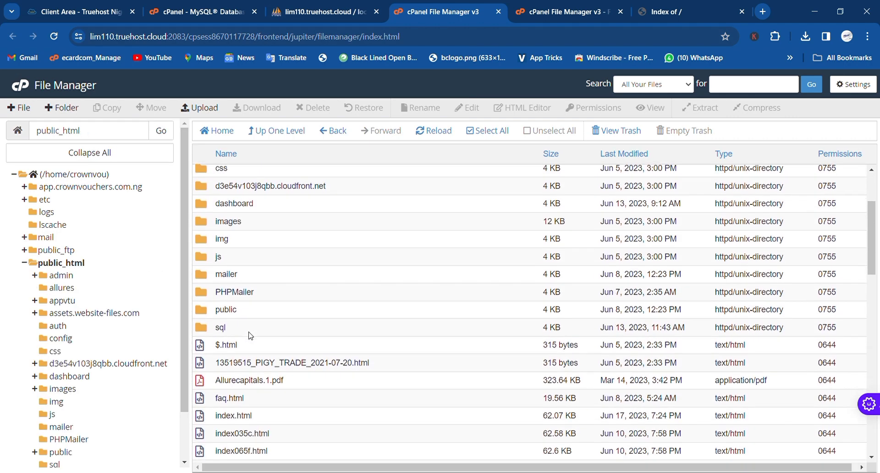
scroll(251, 335, "down", 6)
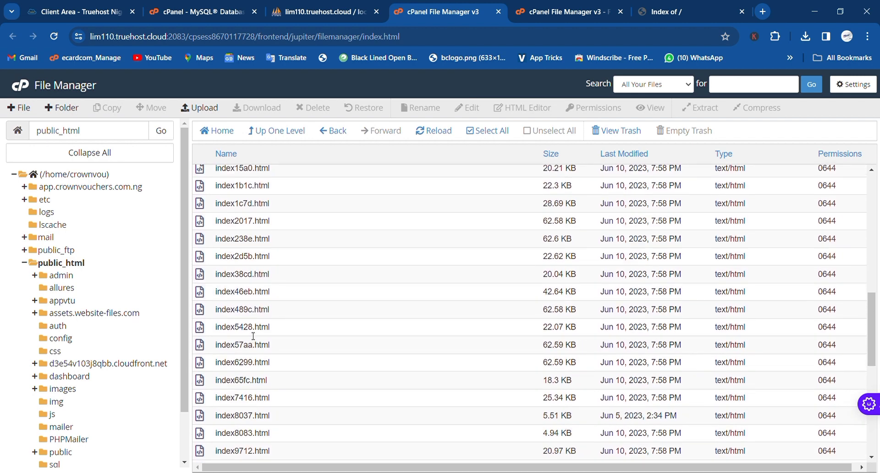
scroll(252, 336, "up", 6)
scroll(253, 335, "up", 5)
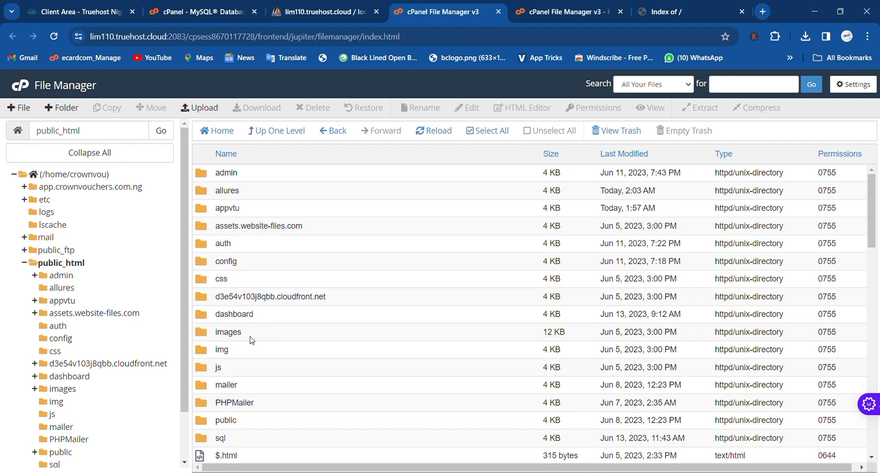
left_click(213, 266)
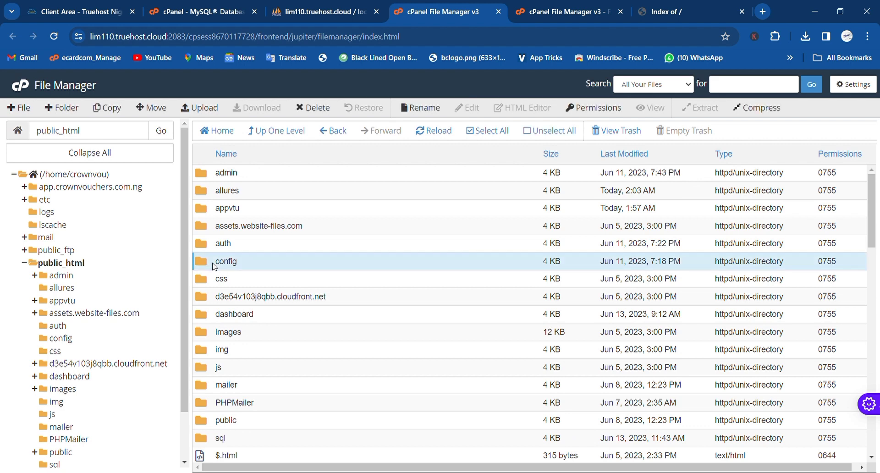
double_click(203, 262)
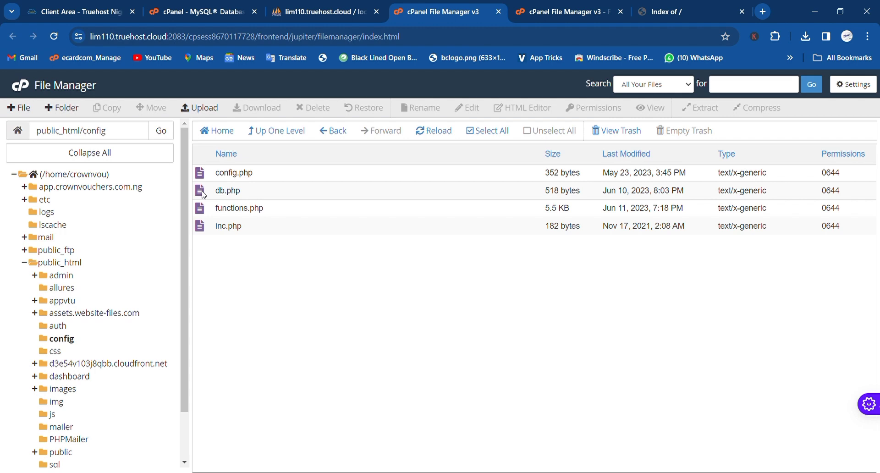
right_click(204, 194)
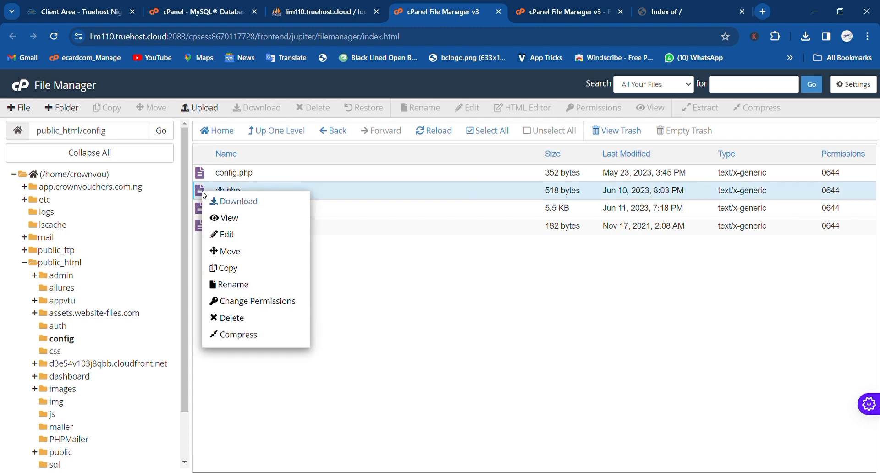
left_click(233, 237)
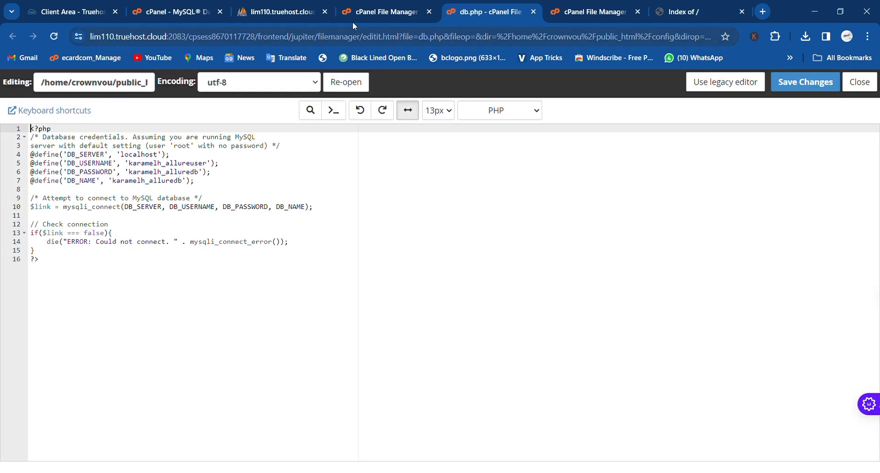
- Replace db.php's username, password and database name with the new crownvou_rixiobankdp credentials
left_click(364, 4)
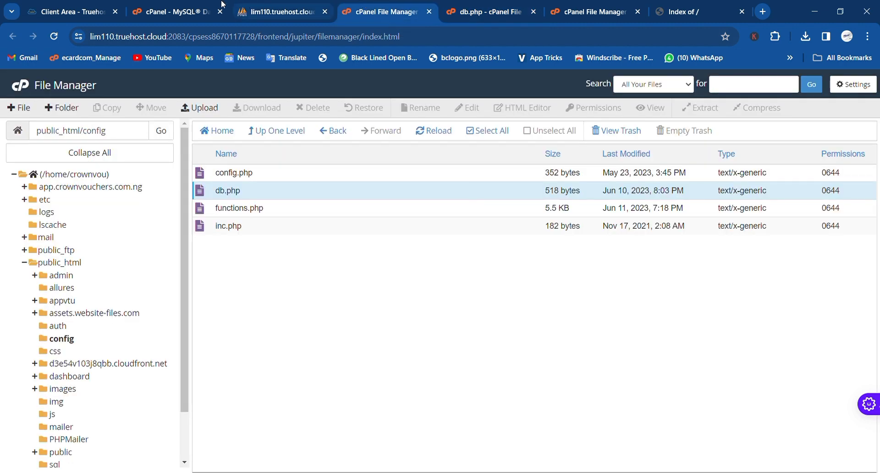
left_click(204, 4)
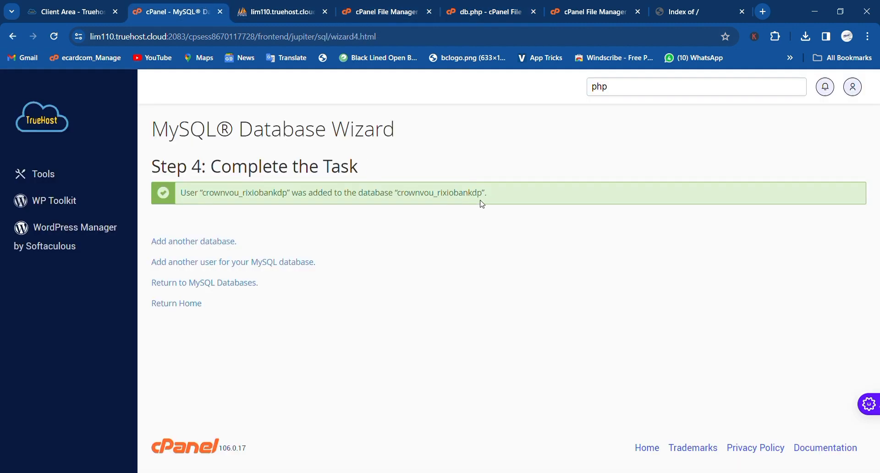
left_click_drag(486, 201, 400, 204)
key("ctrl+c")
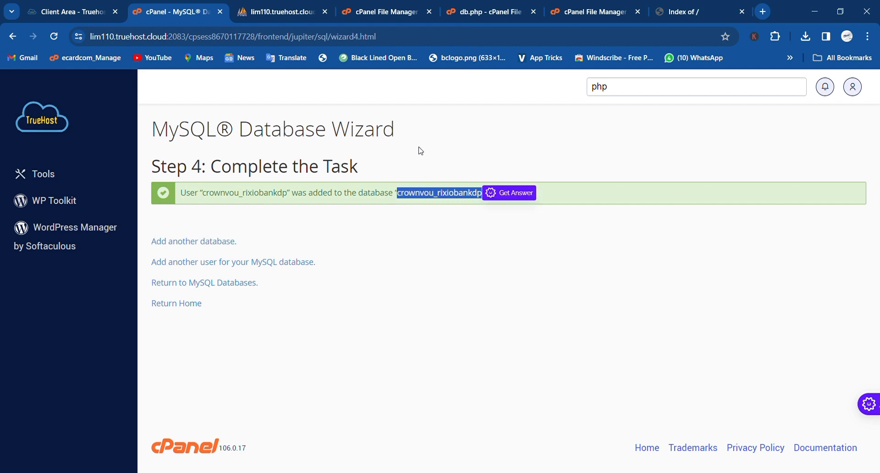
left_click(481, 7)
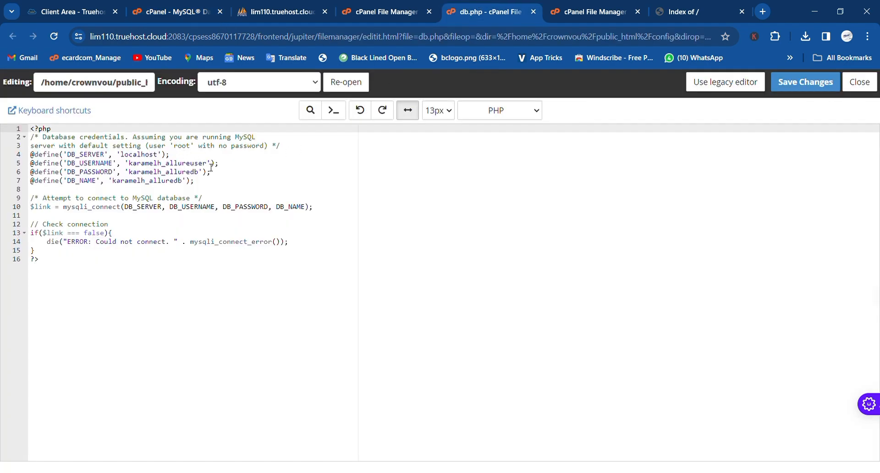
left_click_drag(209, 164, 134, 172)
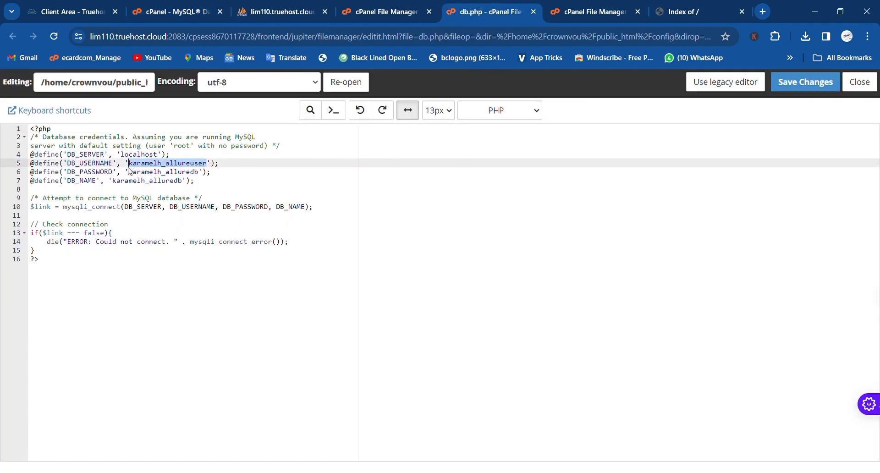
key("ctrl+v")
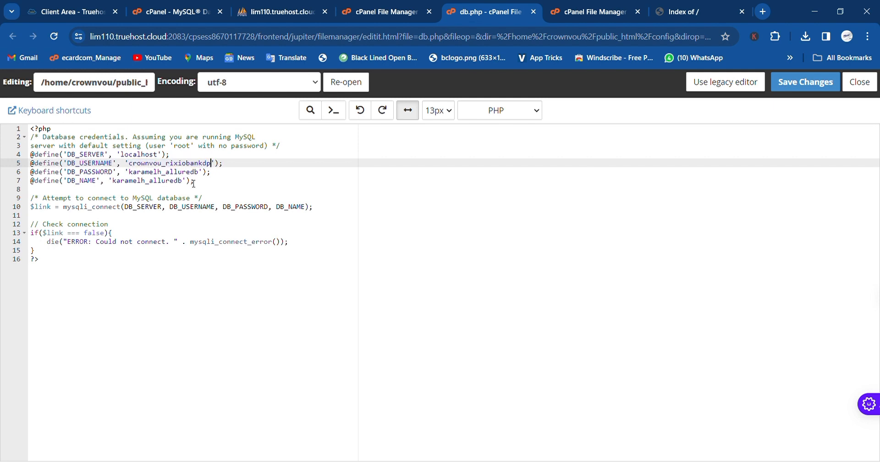
left_click_drag(200, 173, 134, 178)
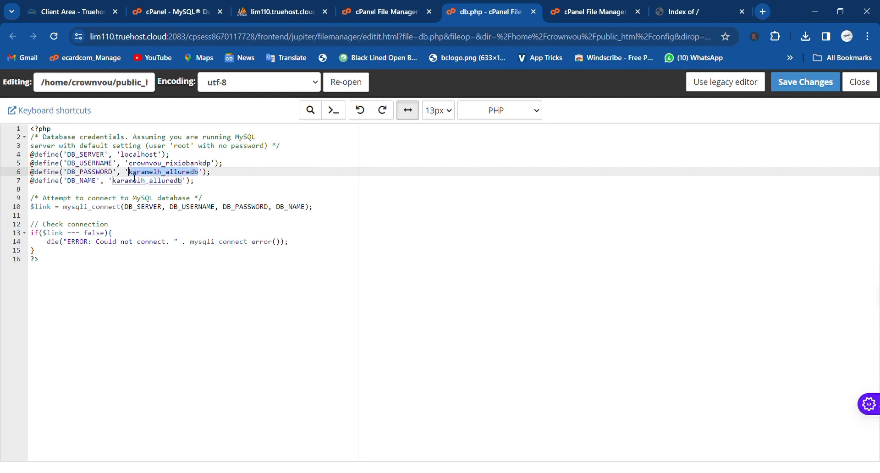
key("ctrl+v")
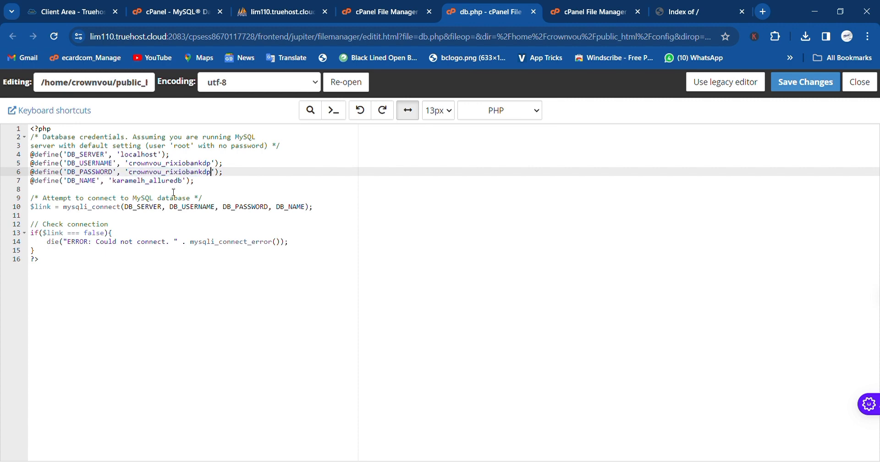
left_click_drag(184, 188, 119, 187)
key("ctrl+v")
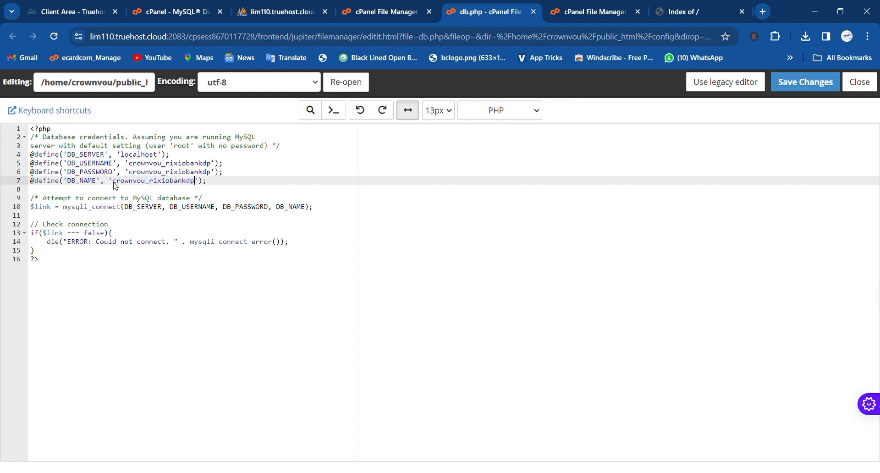
- Save the edited db.php, confirming the overwrite of the existing file
left_click(794, 88)
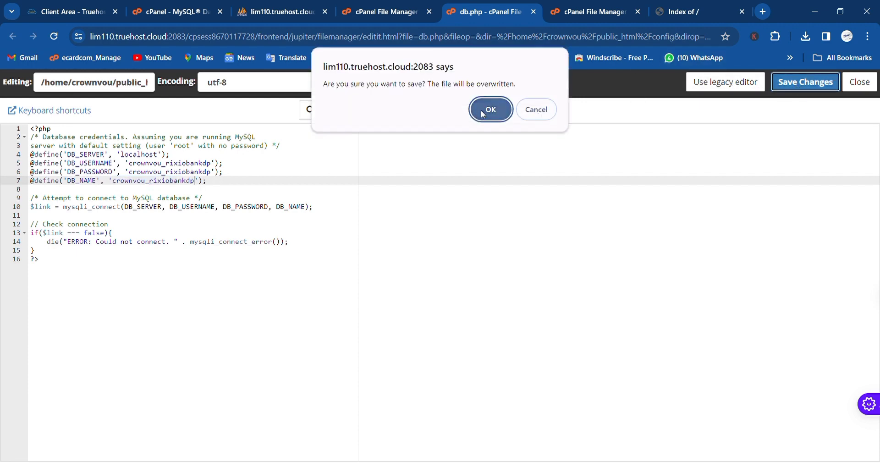
left_click(477, 112)
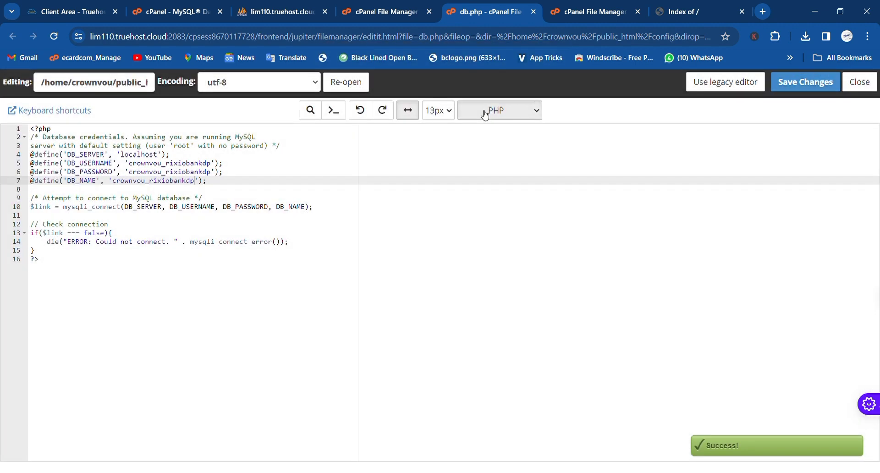
left_click(601, 160)
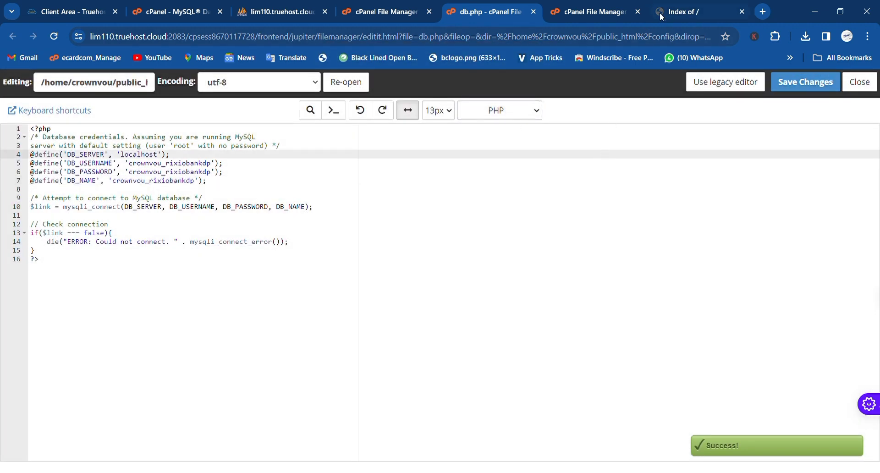
left_click(682, 17)
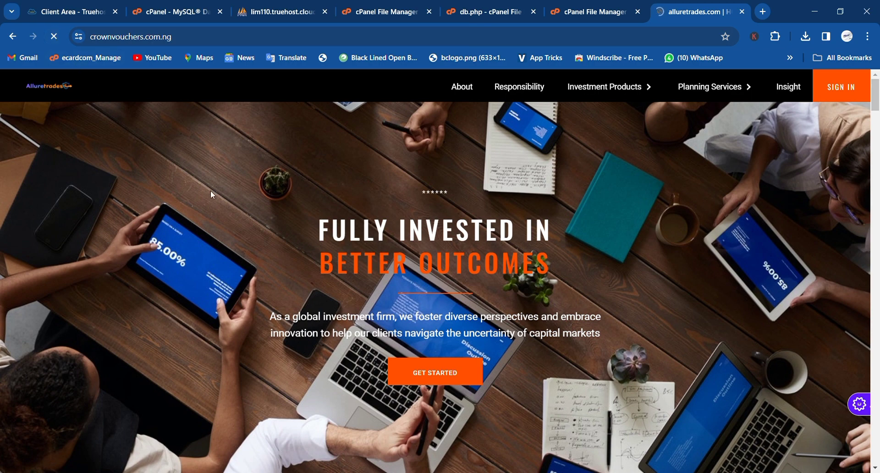
- Scroll down the reloaded crownvouchers.com.ng homepage to check it renders
scroll(390, 293, "down", 2)
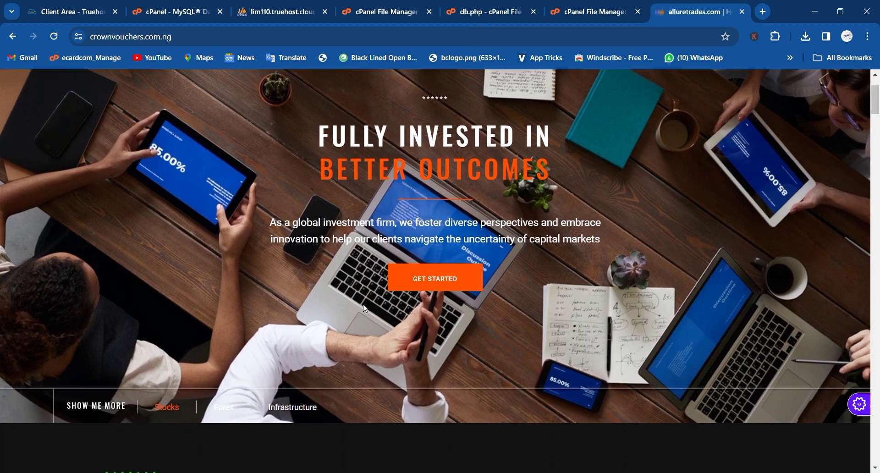
- Open the GET STARTED signup form and enter the password and its confirmation
left_click(443, 278)
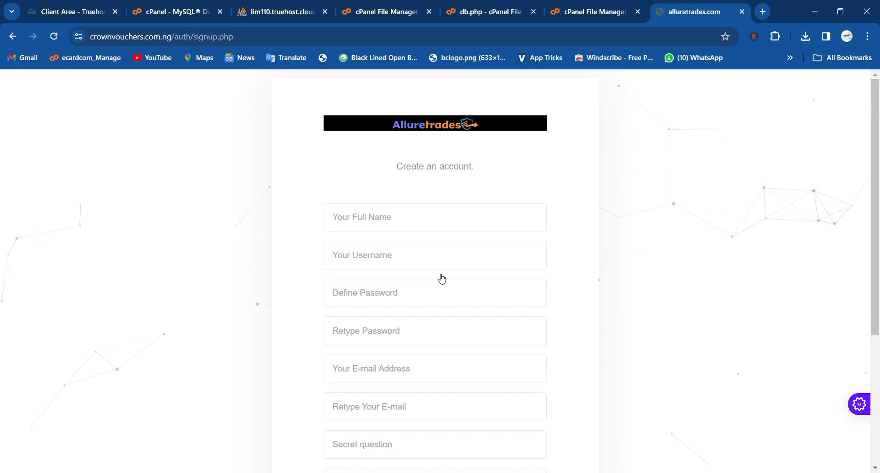
scroll(442, 279, "down", 3)
scroll(442, 279, "down", 2)
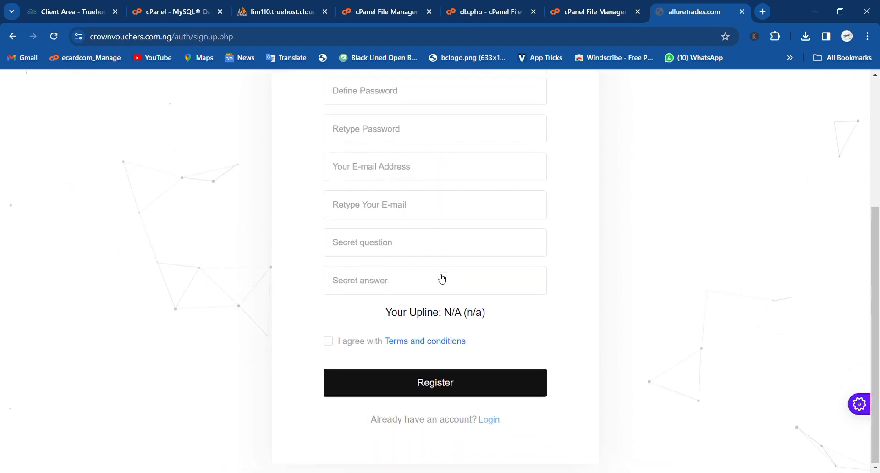
scroll(442, 278, "up", 3)
scroll(442, 279, "down", 2)
scroll(442, 279, "up", 3)
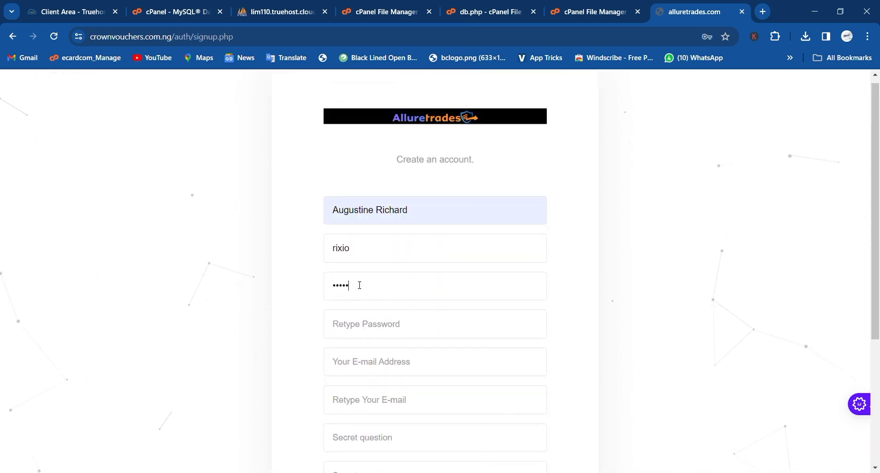
key("BackSpace")
key("BackSpace")
key("BackSpace")
key("BackSpace")
type("••••••••")
left_click(353, 335)
type("•••••")
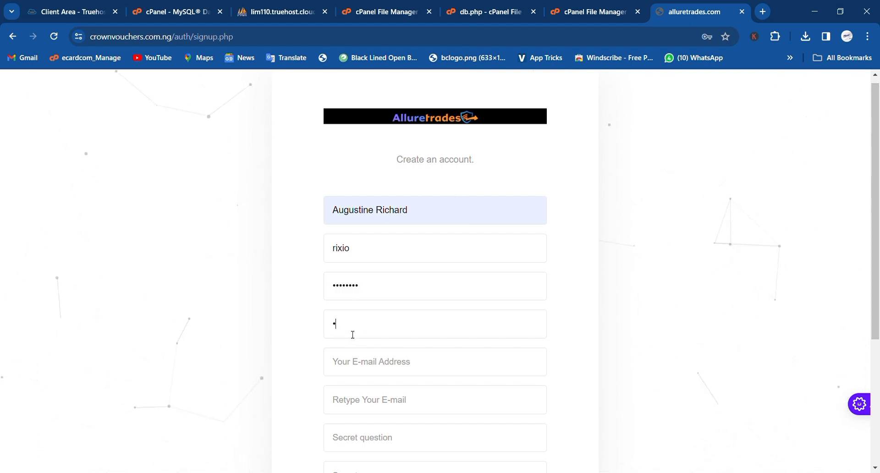
type("•••")
- Enter the account e-mail address and paste it into the e-mail confirmation field
scroll(353, 334, "down", 1)
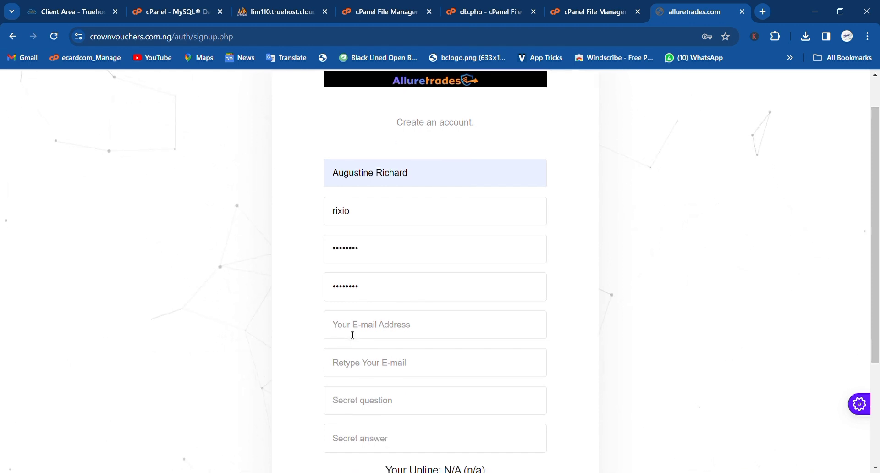
left_click(362, 333)
type("rixio")
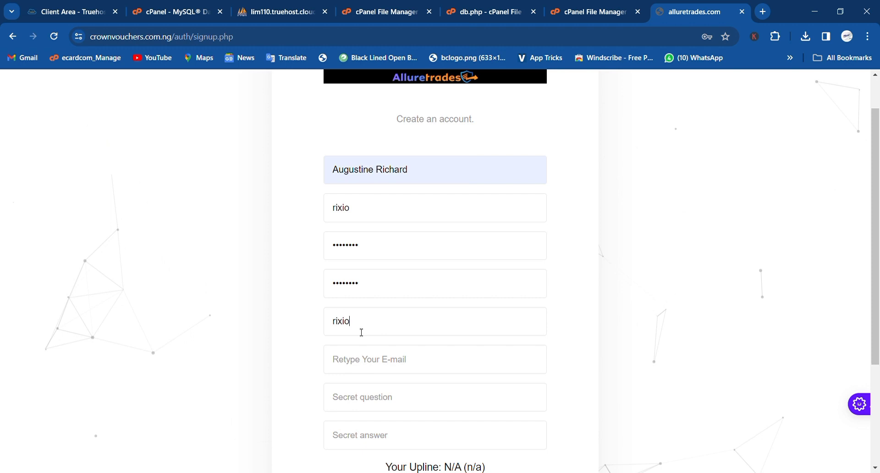
left_click(411, 375)
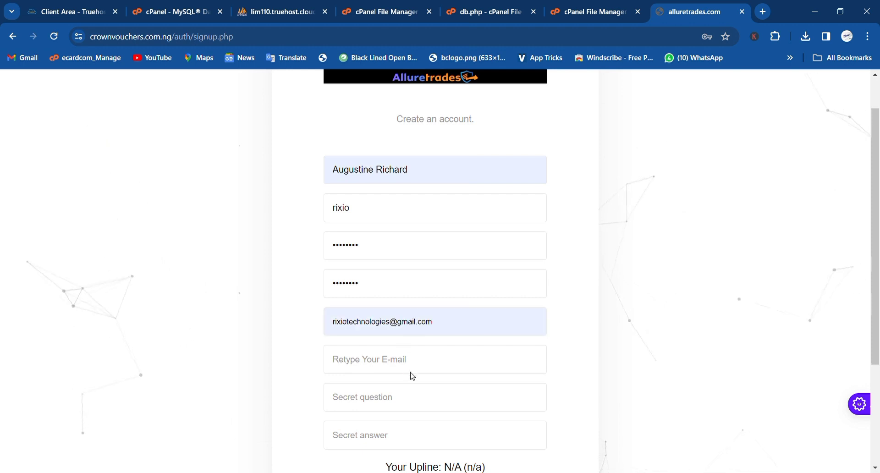
left_click(452, 362)
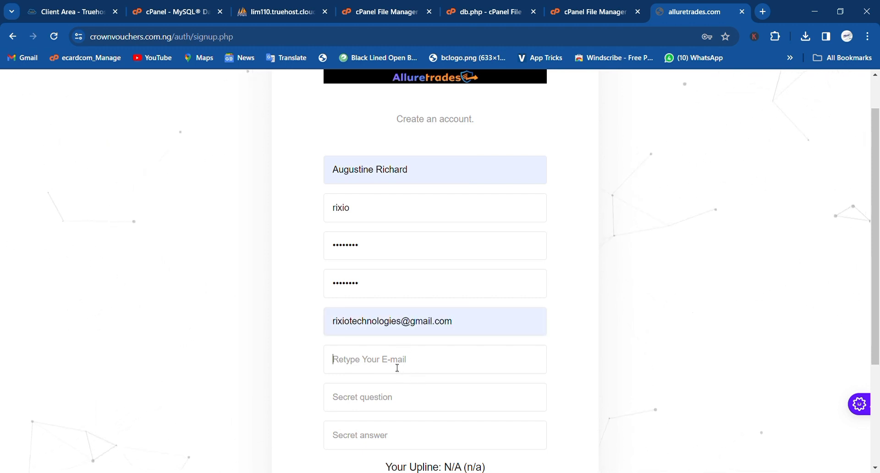
left_click_drag(464, 331, 335, 336)
key("ctrl+c")
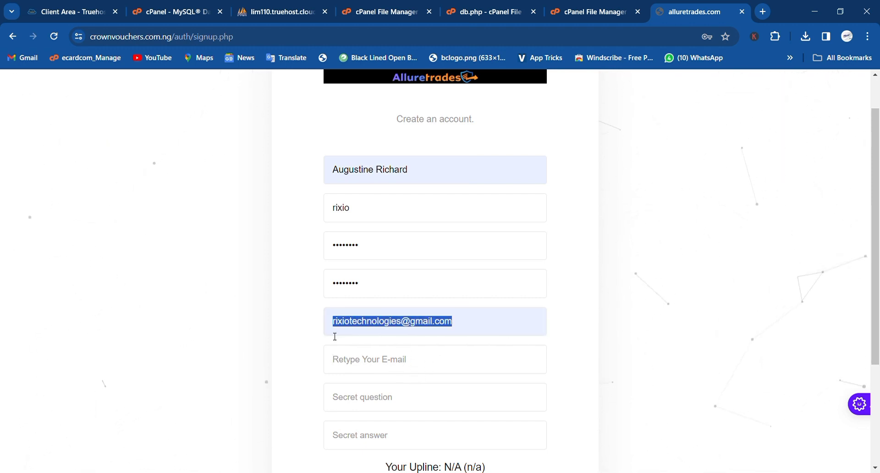
left_click(360, 359)
key("ctrl+v")
scroll(361, 359, "down", 1)
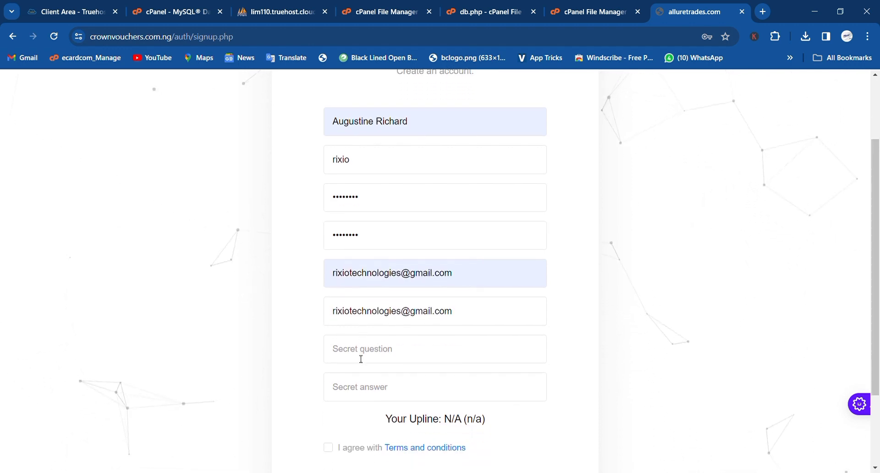
left_click(361, 359)
left_click(405, 411)
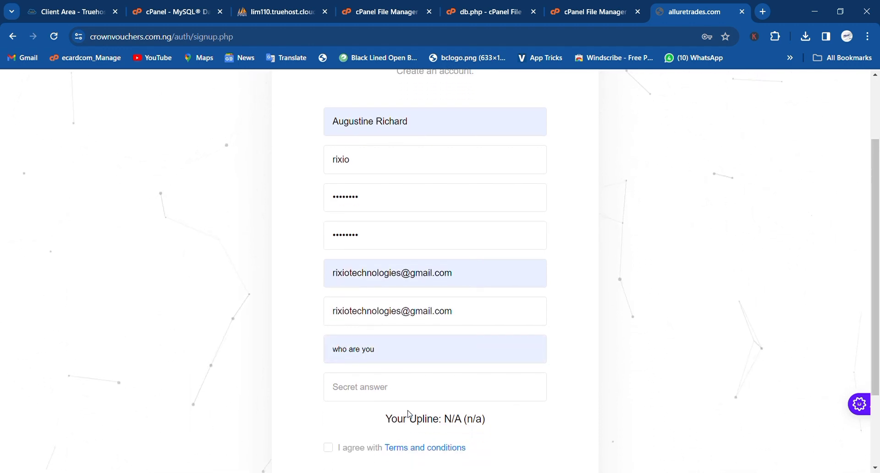
left_click(394, 391)
type("ce")
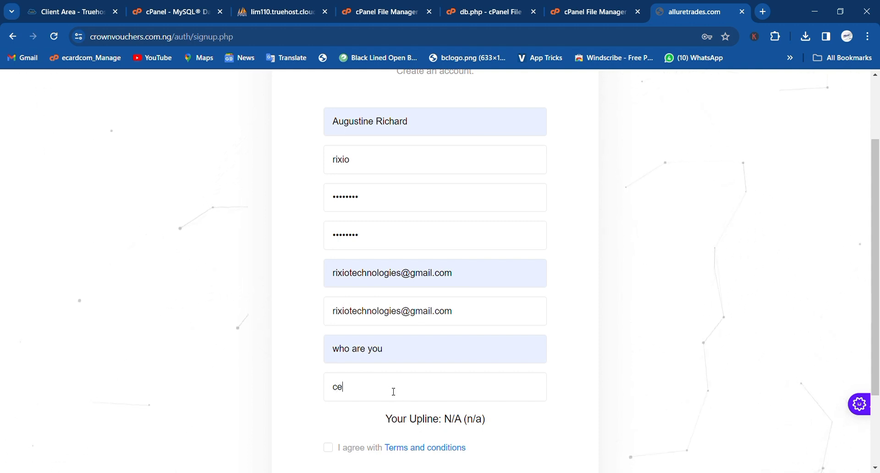
type("o rixio tech")
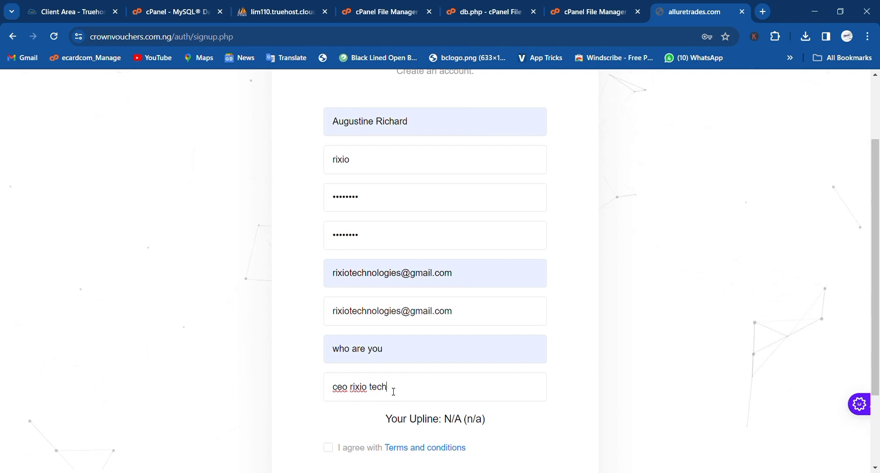
scroll(394, 392, "down", 1)
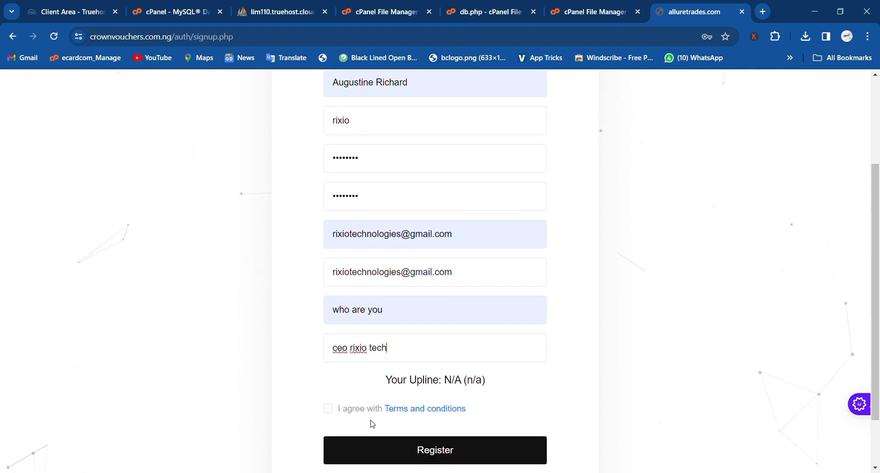
left_click(328, 409)
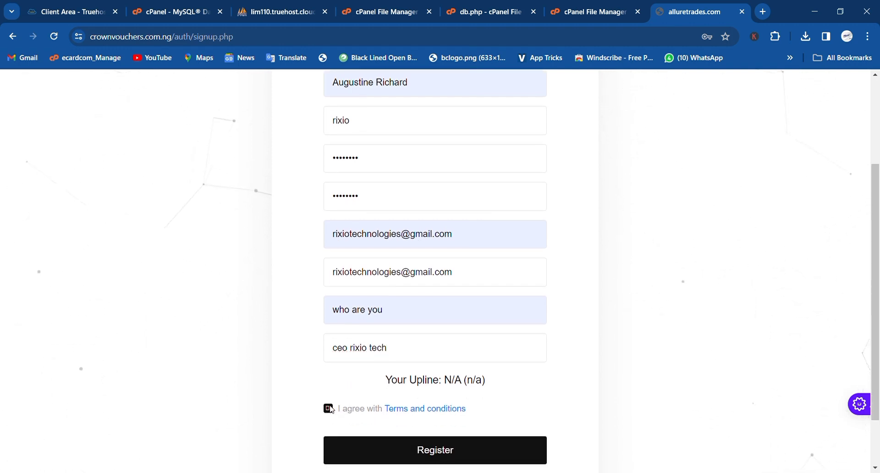
left_click(414, 460)
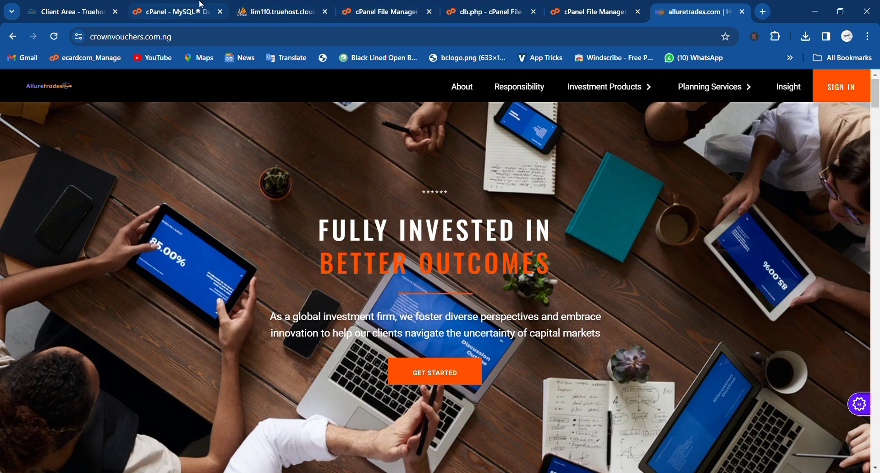
- Navigate File Manager up to public_html, then return to the live alluretrades homepage
left_click(381, 6)
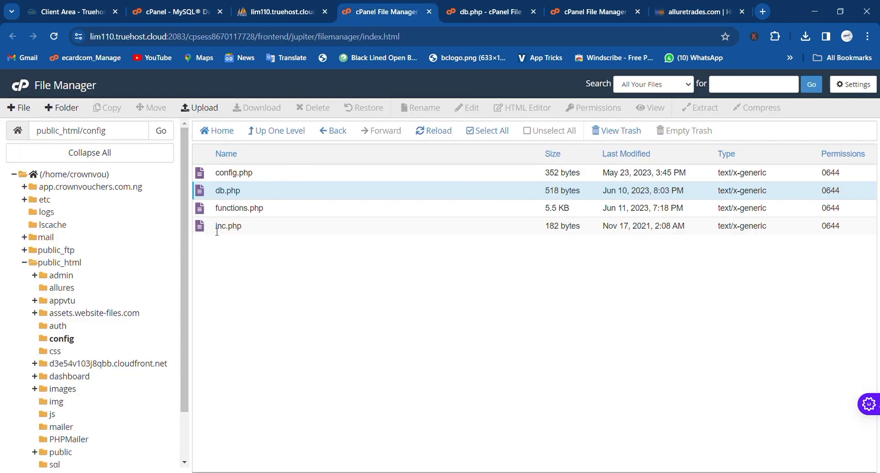
left_click(69, 263)
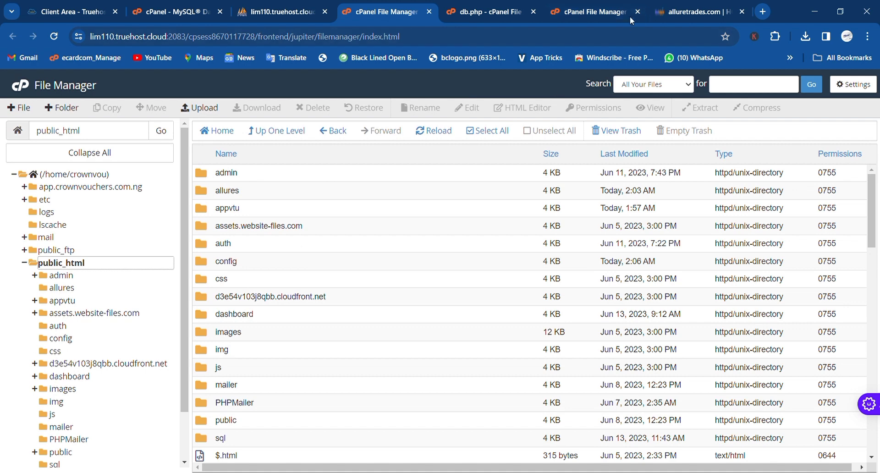
left_click(684, 10)
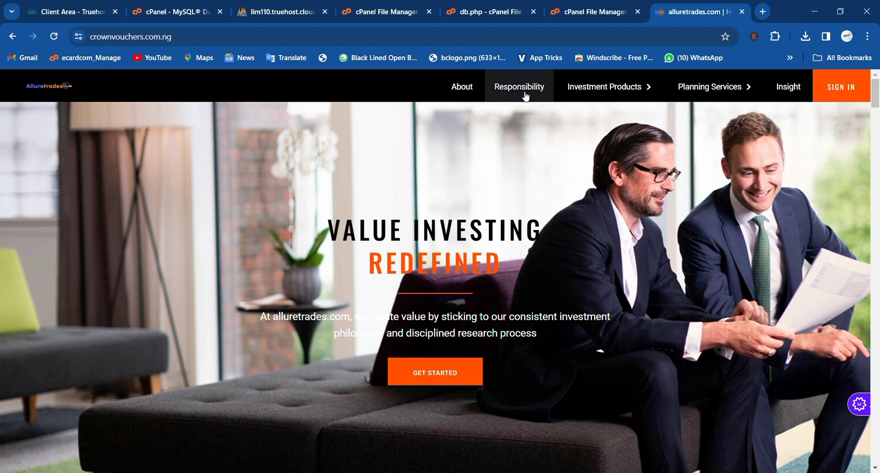
mouse_move(608, 94)
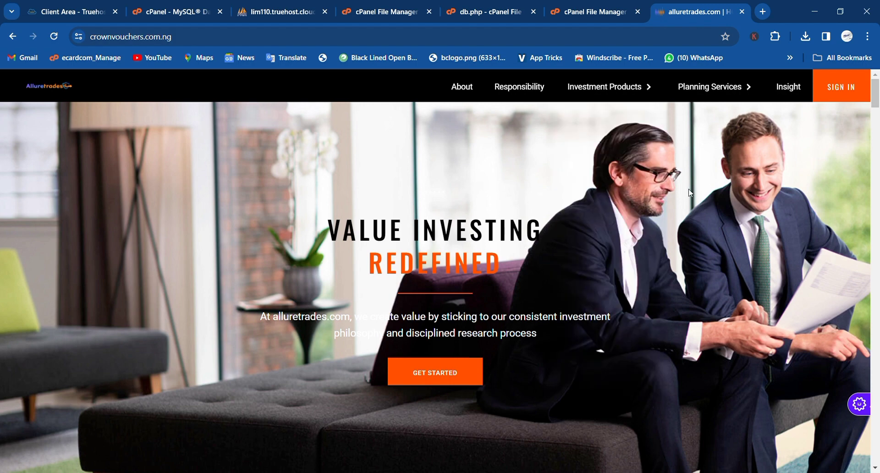
mouse_move(724, 85)
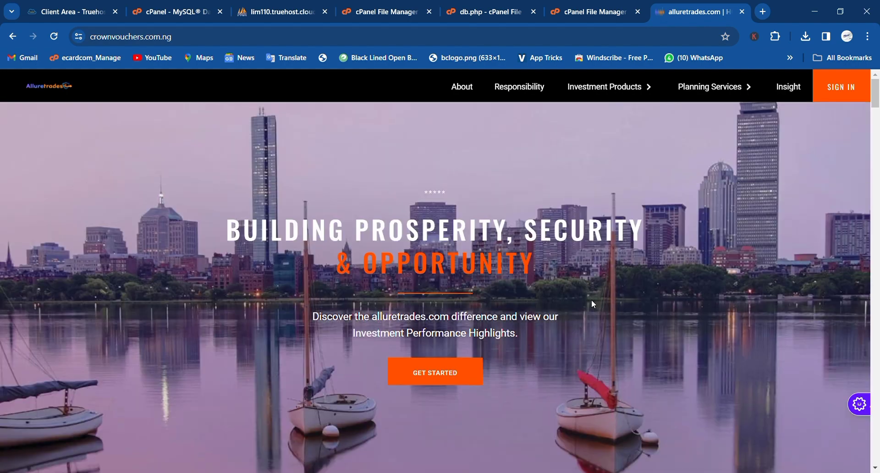
scroll(591, 300, "down", 1)
scroll(592, 300, "down", 15)
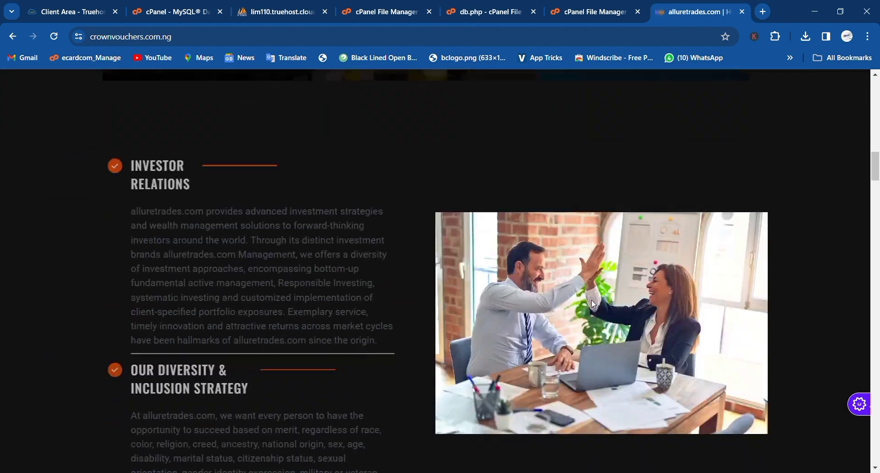
scroll(591, 301, "down", 5)
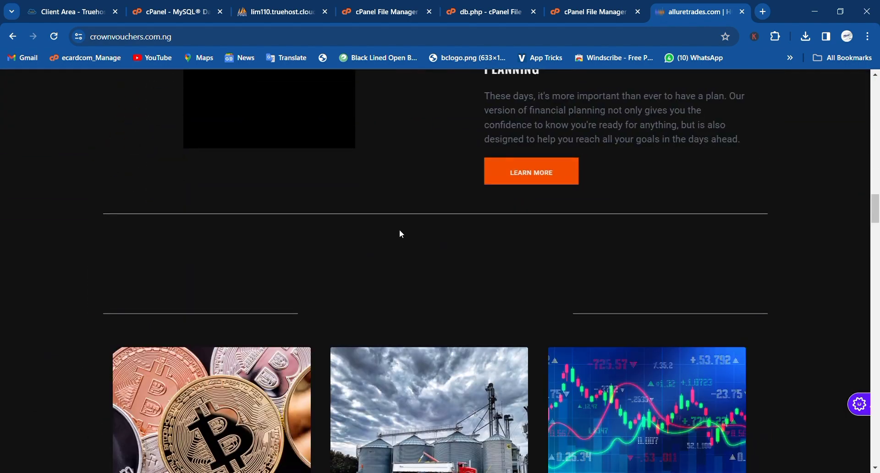
left_click(220, 37)
- Go to crownvouchers.com.ng/admin to bring up the admin login page
left_click(220, 38)
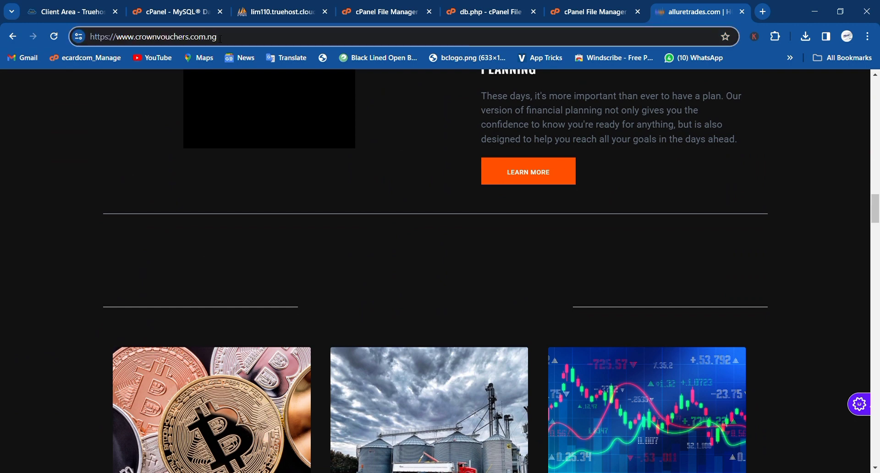
type("/")
type("admin")
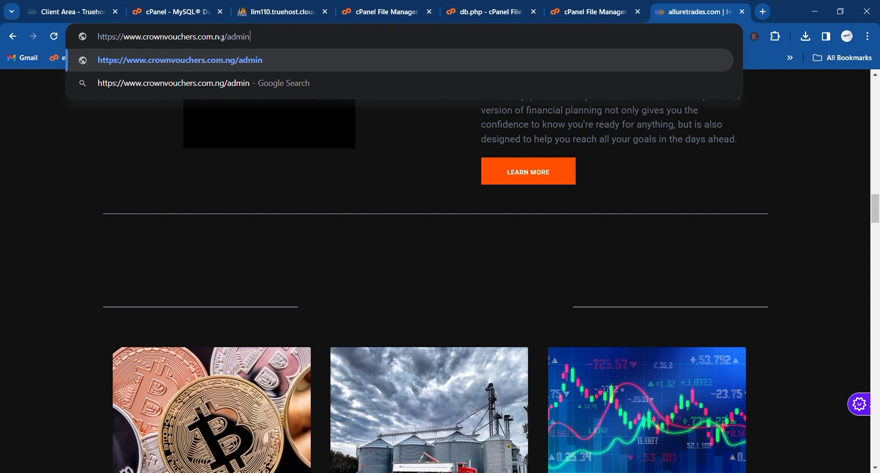
key("Return")
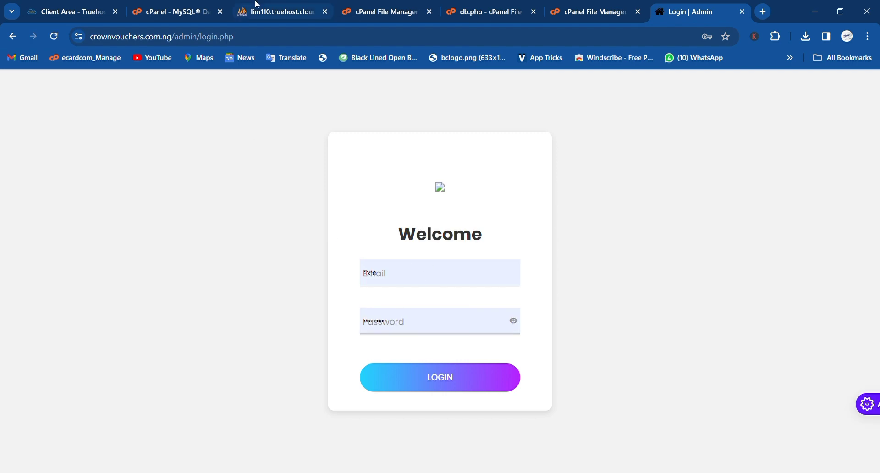
left_click(248, 14)
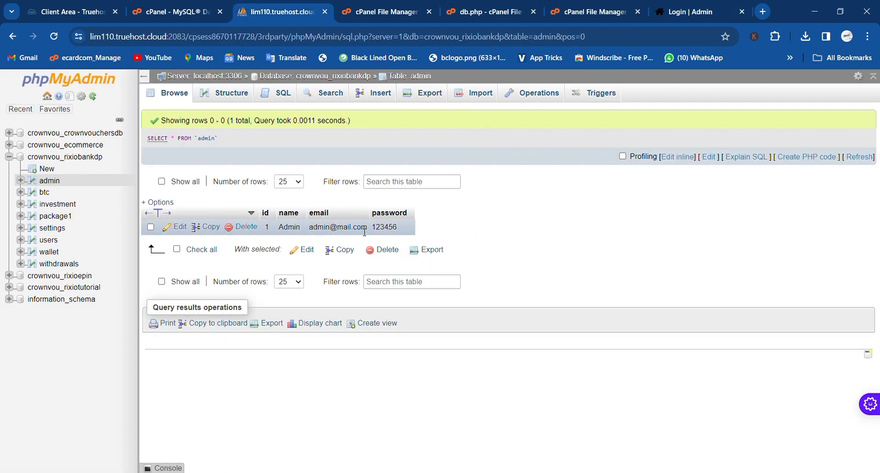